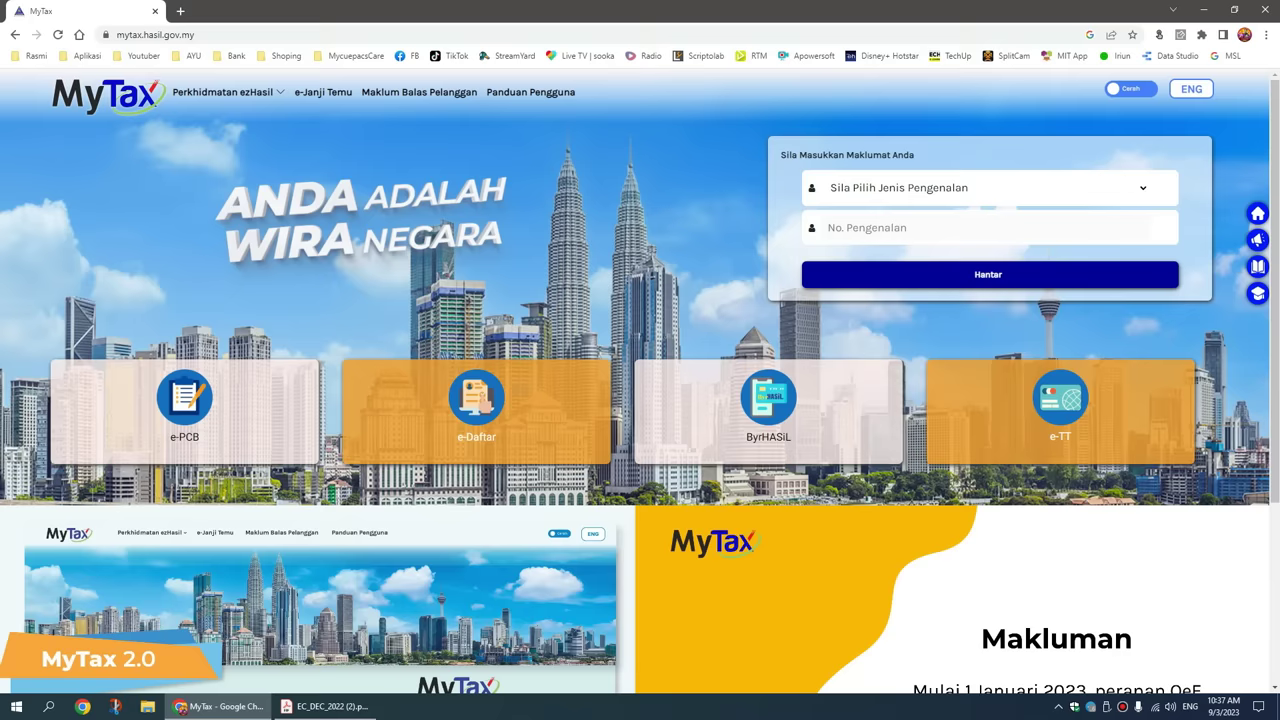
- Choose No. Kad Pengenalan as the identification type, enter the taxpayer's identity number and submit it
left_click(1149, 198)
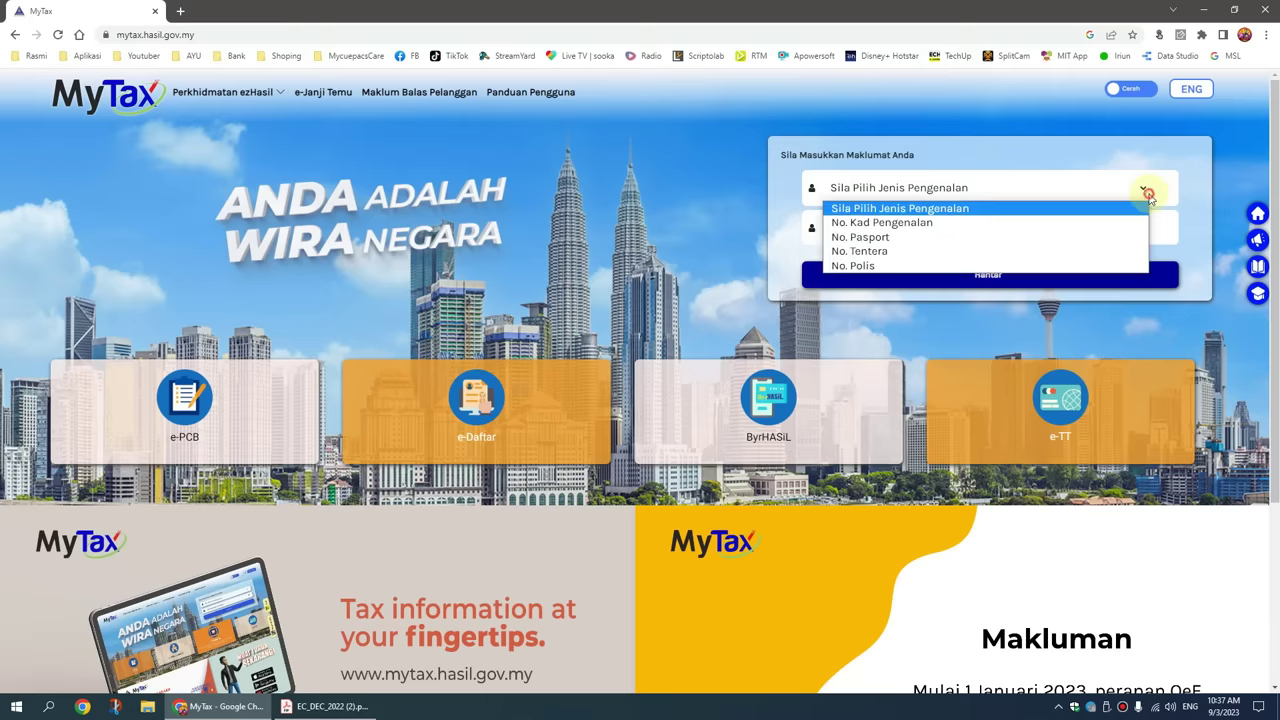
left_click(940, 224)
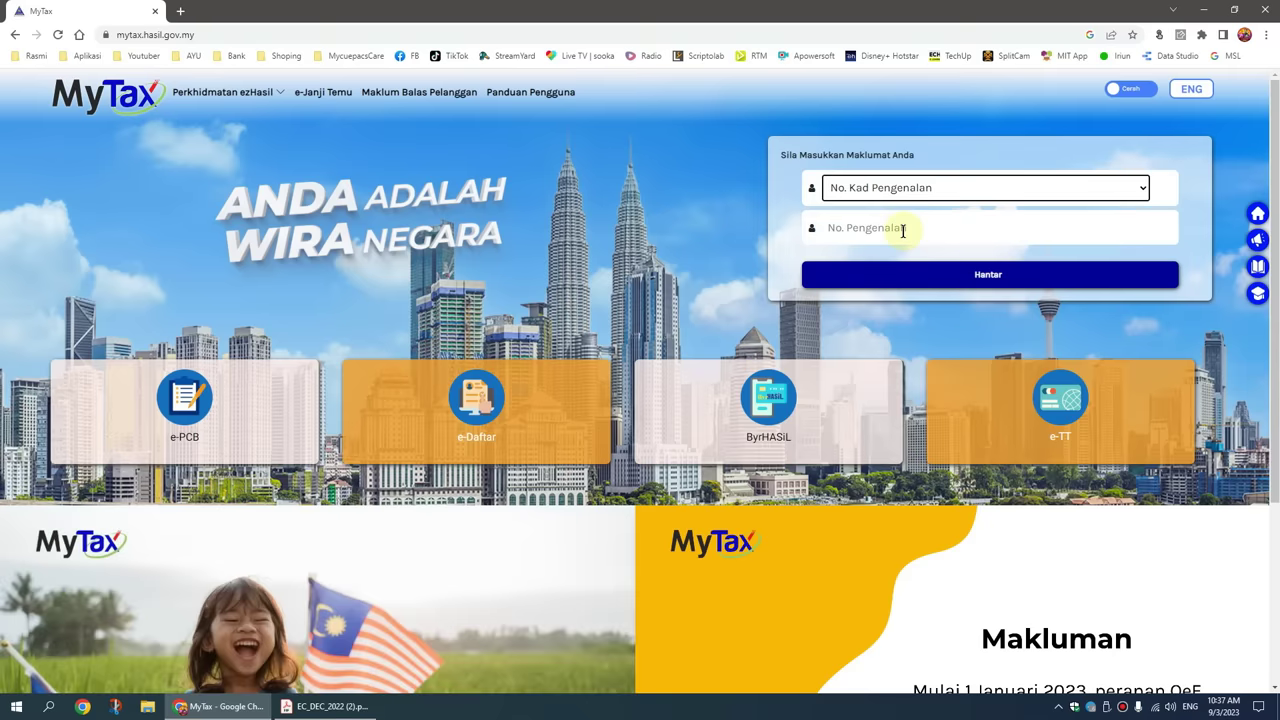
left_click(903, 230)
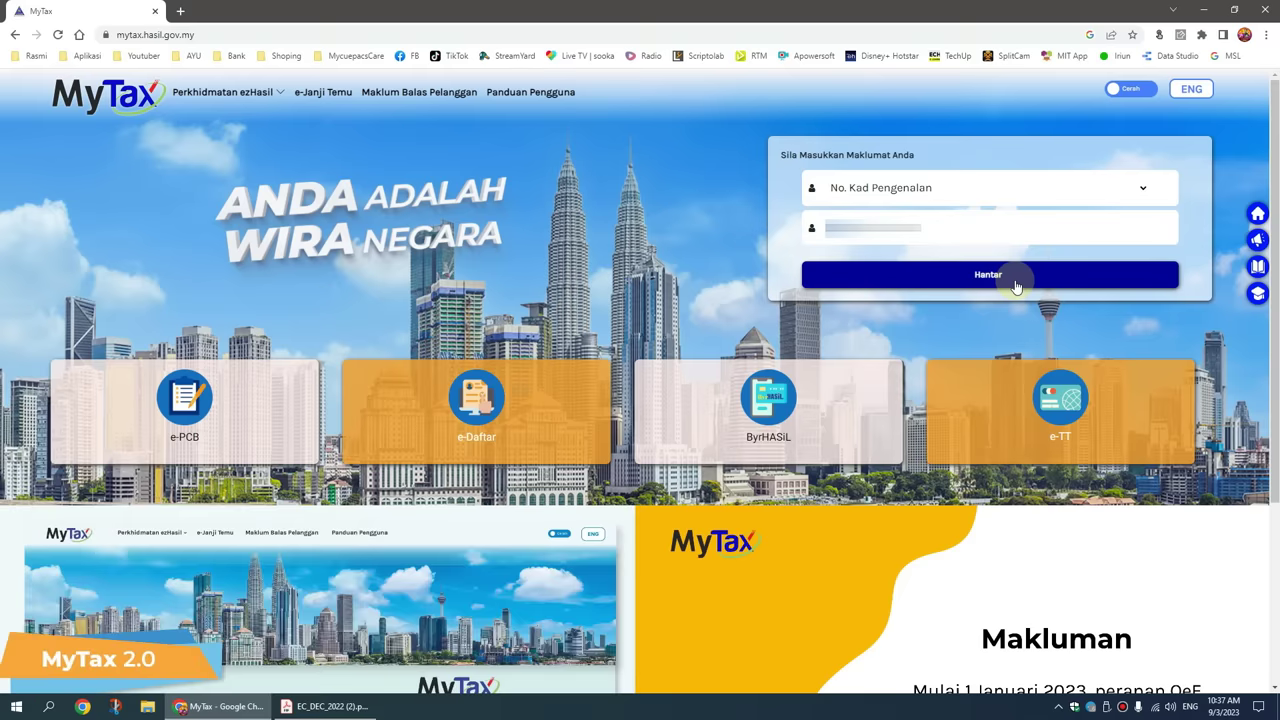
left_click(1016, 276)
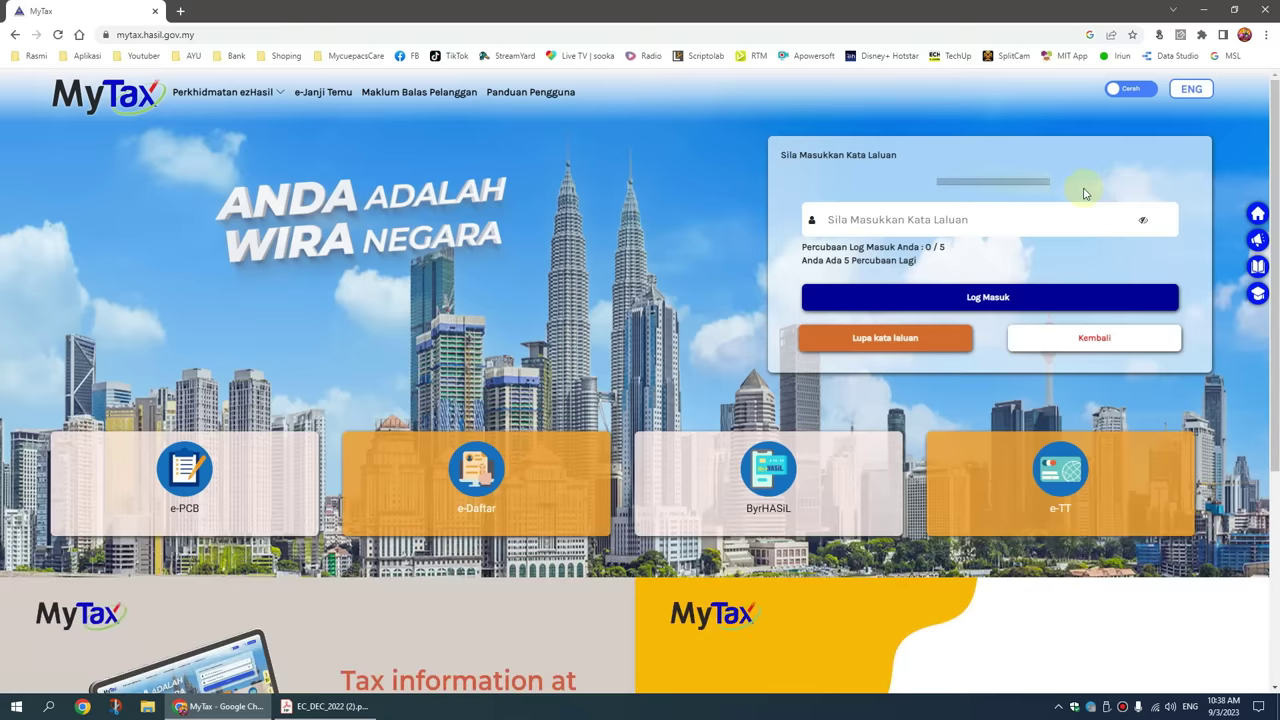
- Enter the account password and log in to the tax account
left_click(993, 227)
key("ctrl+v")
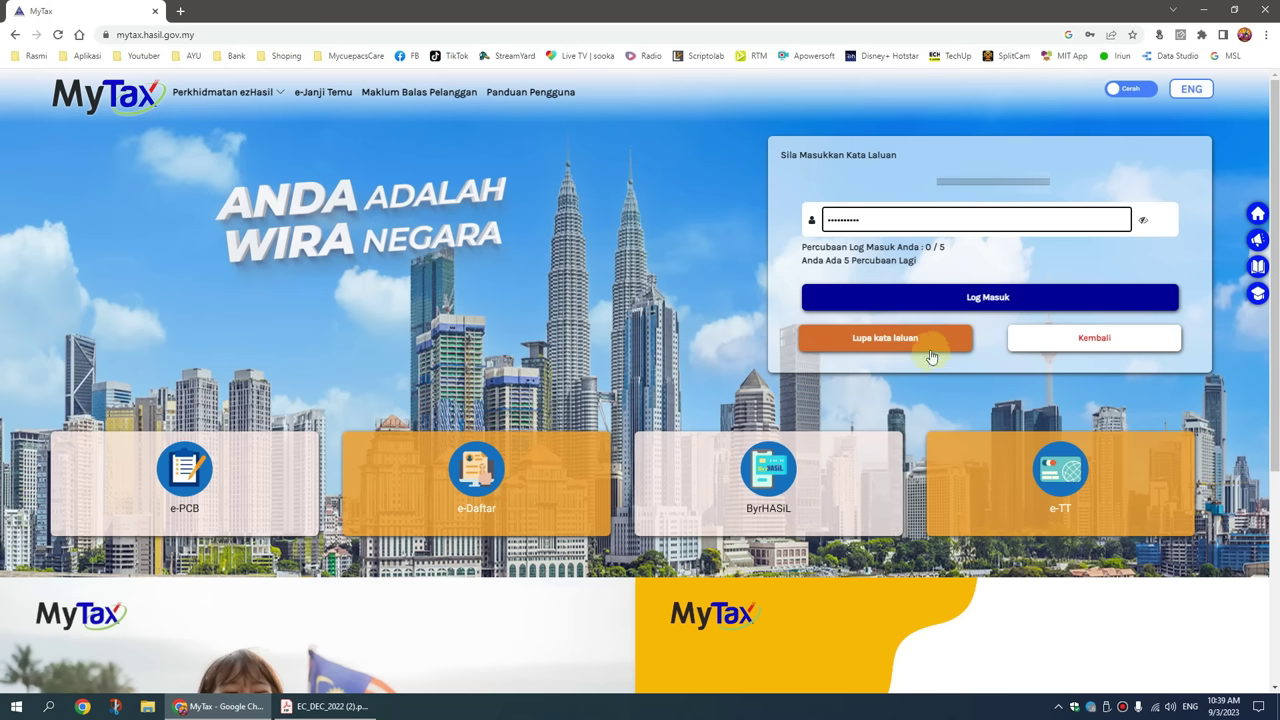
left_click(1031, 303)
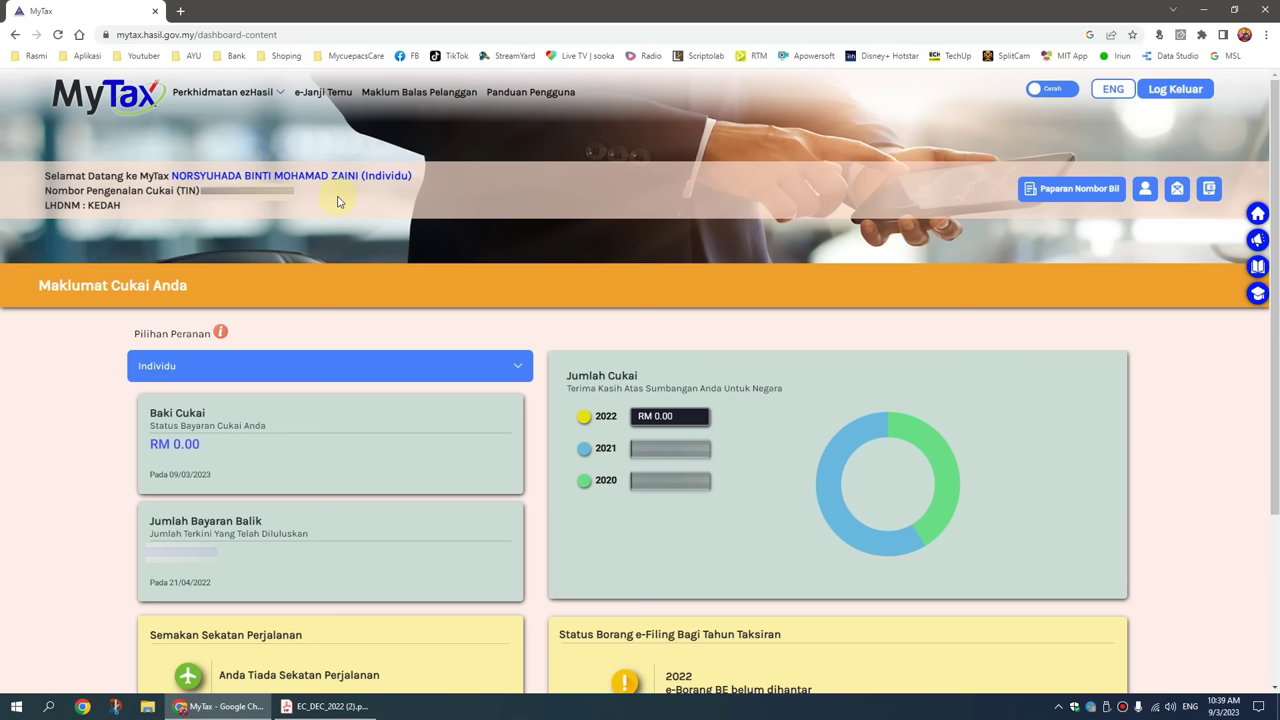
- Open the 2022 e-Borang BE from the e-Filing form status list
scroll(104, 278, "down", 2)
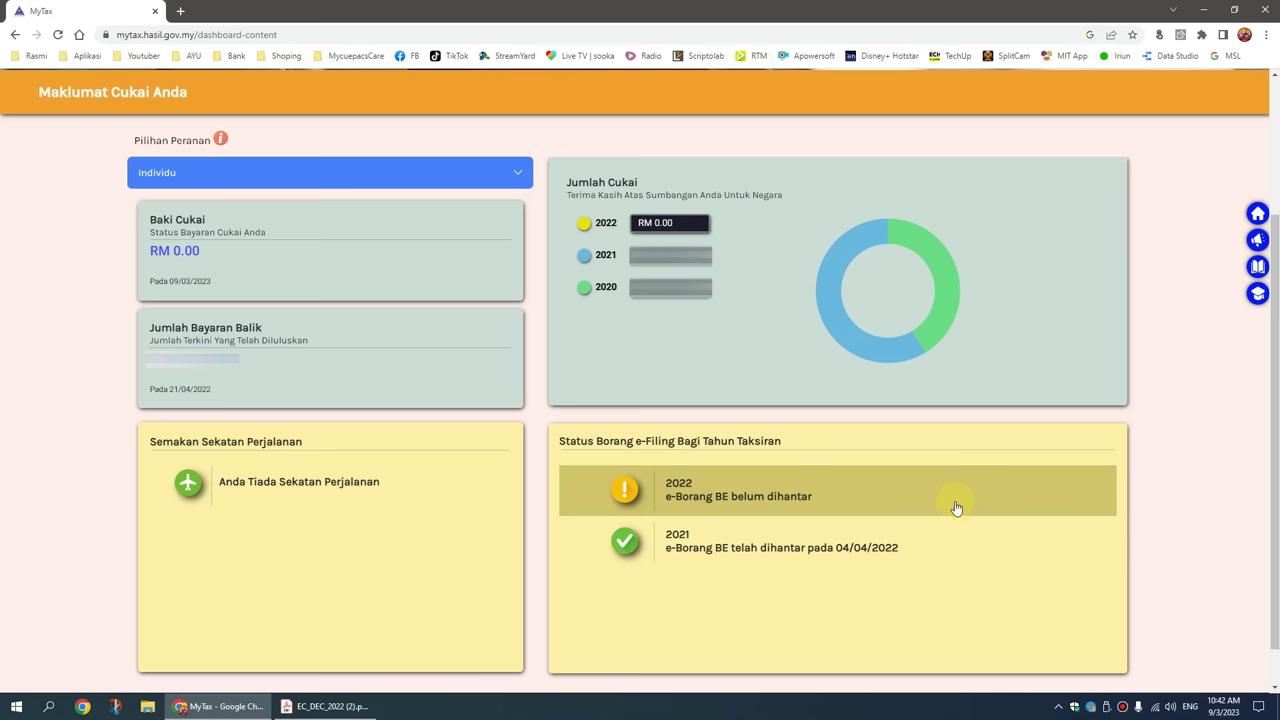
left_click(848, 500)
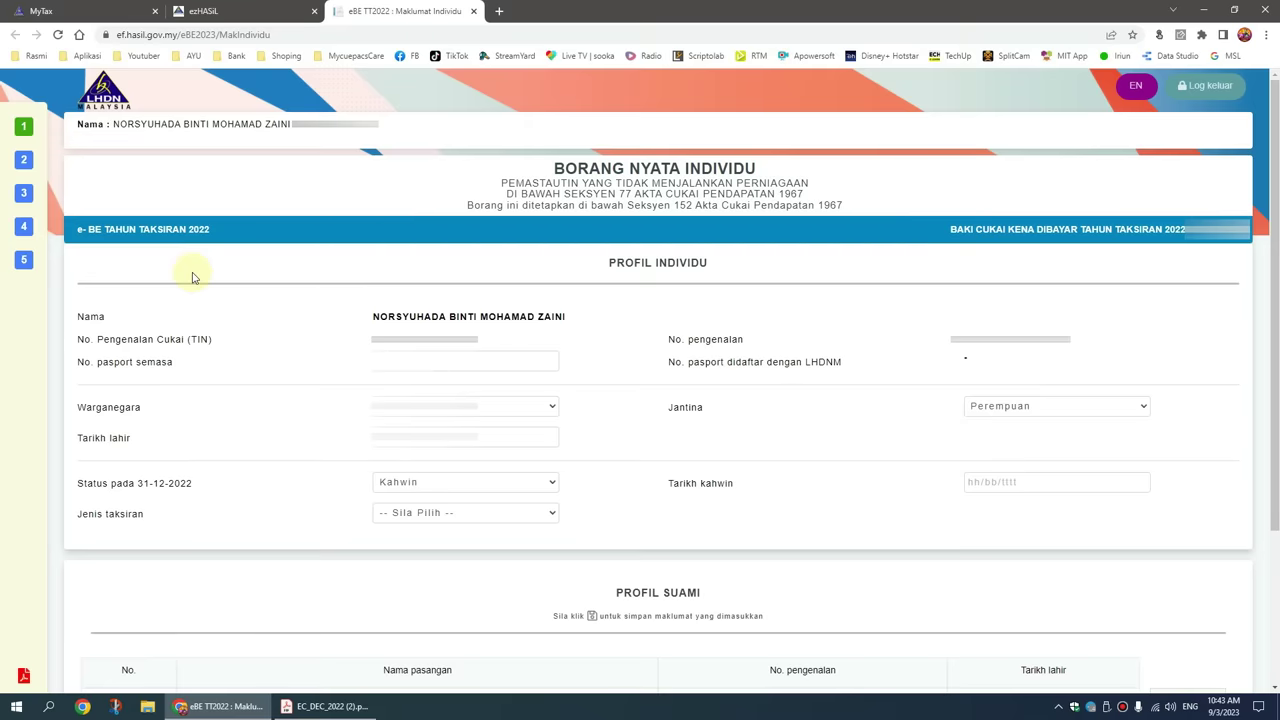
mouse_move(105, 196)
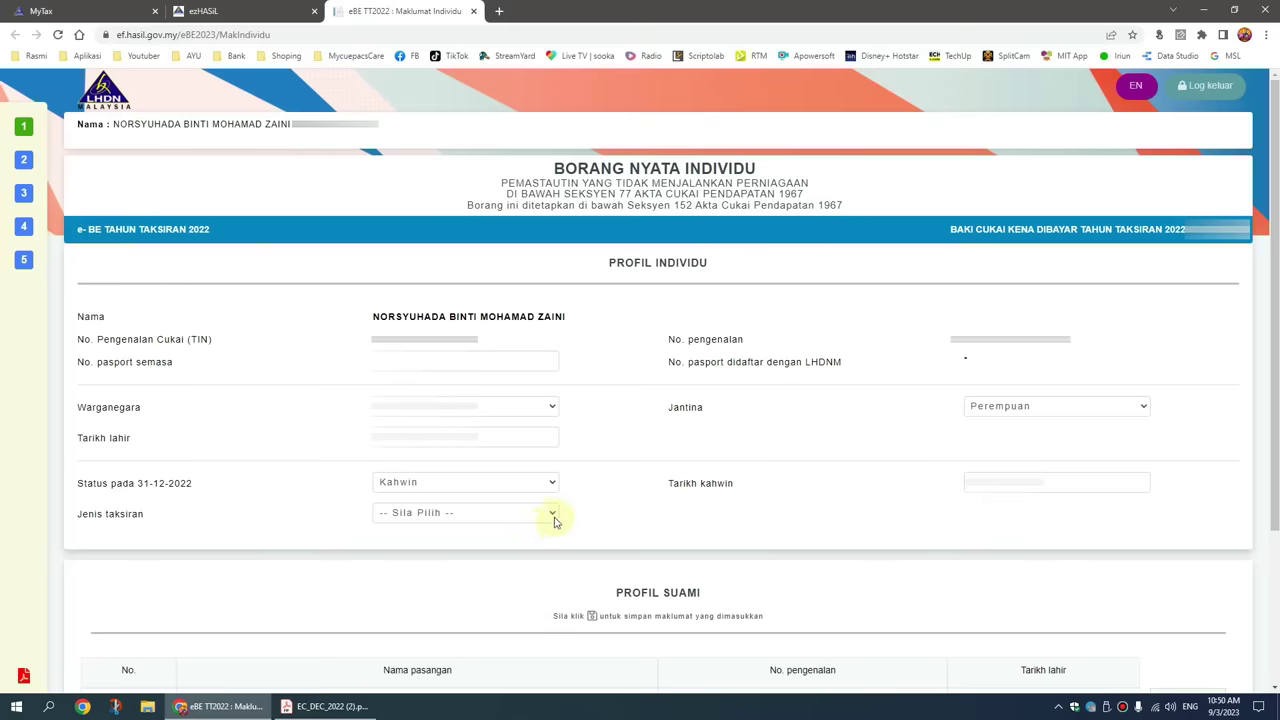
- Set Jenis taksiran to Berasingan in the individual profile and continue to the Profil Lain section
left_click(556, 516)
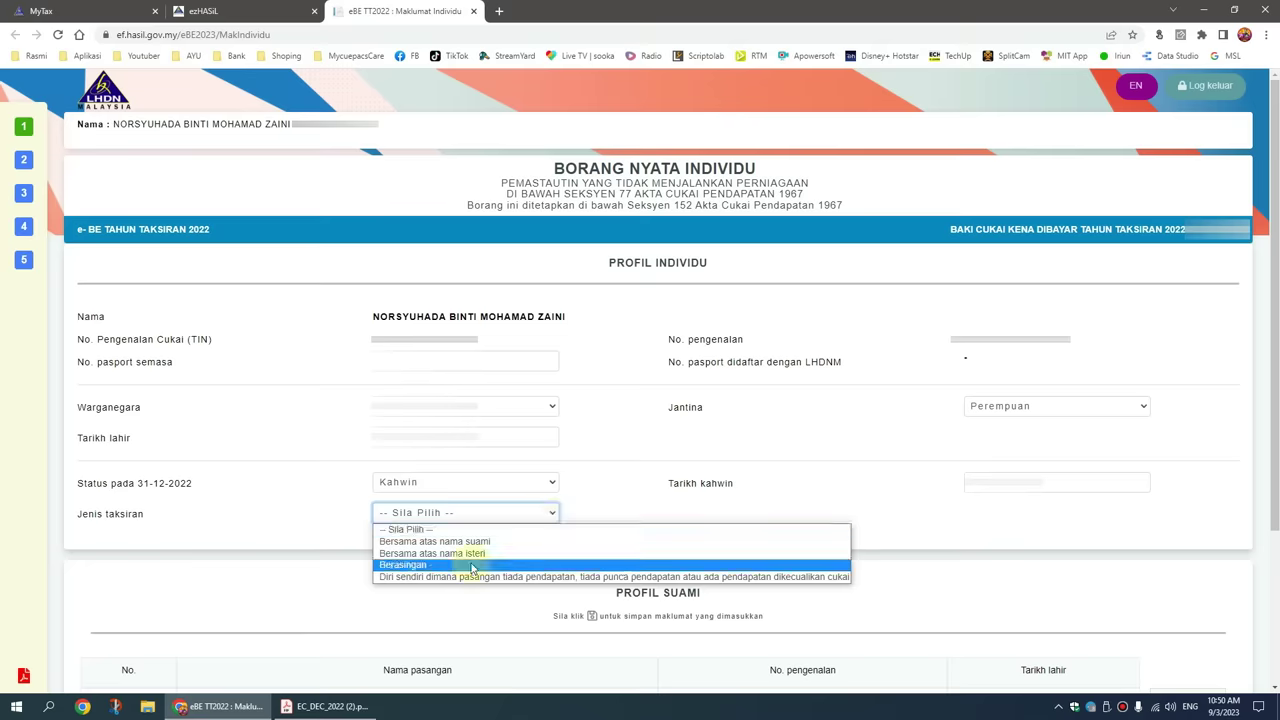
left_click(473, 567)
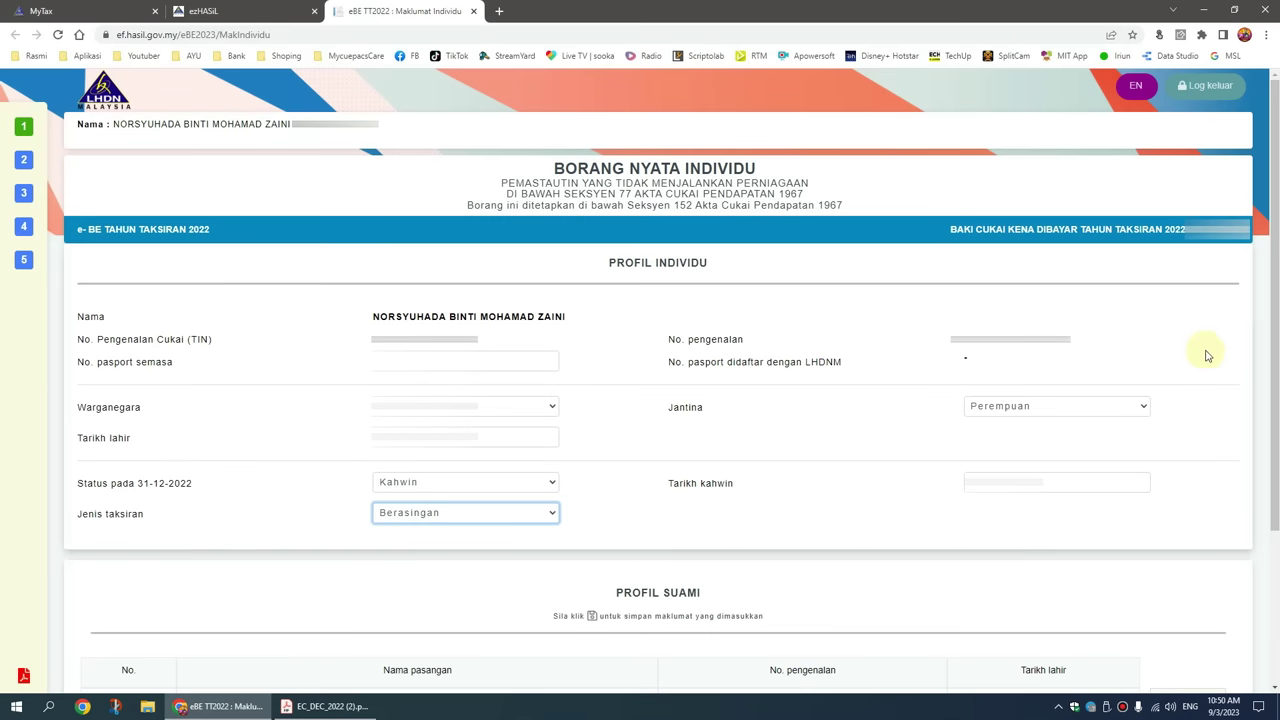
scroll(488, 545, "down", 3)
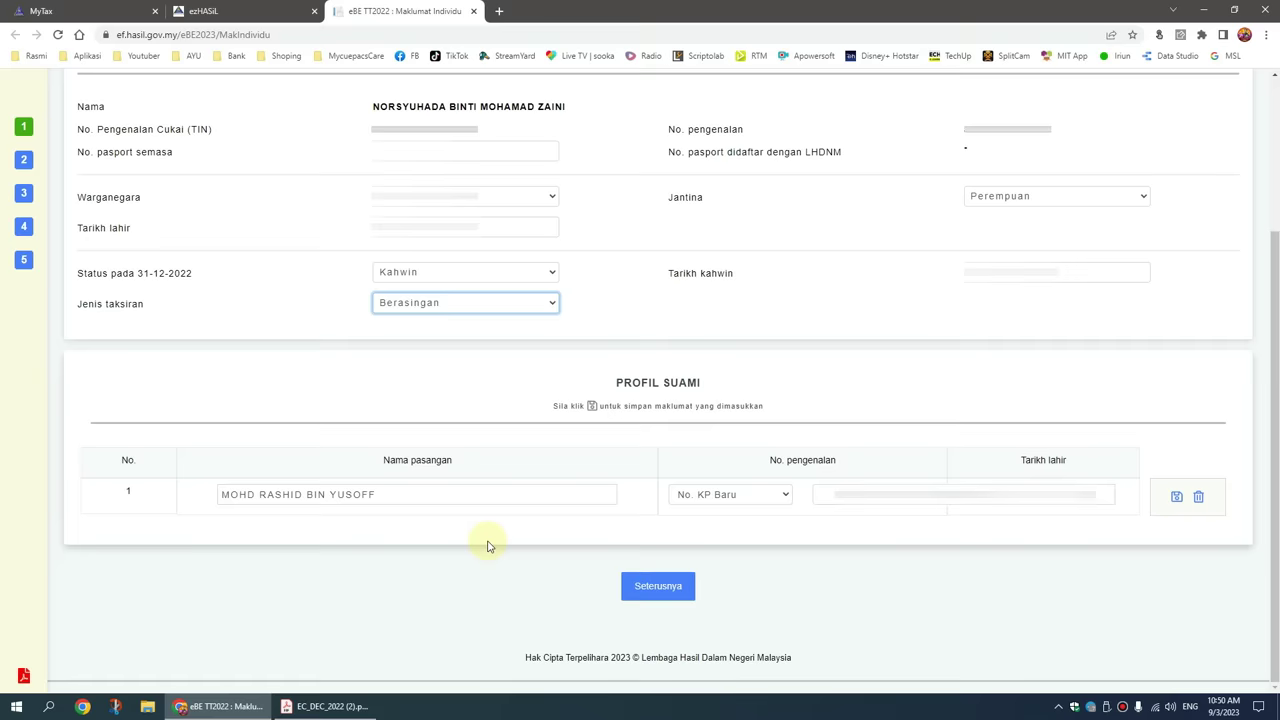
left_click(666, 597)
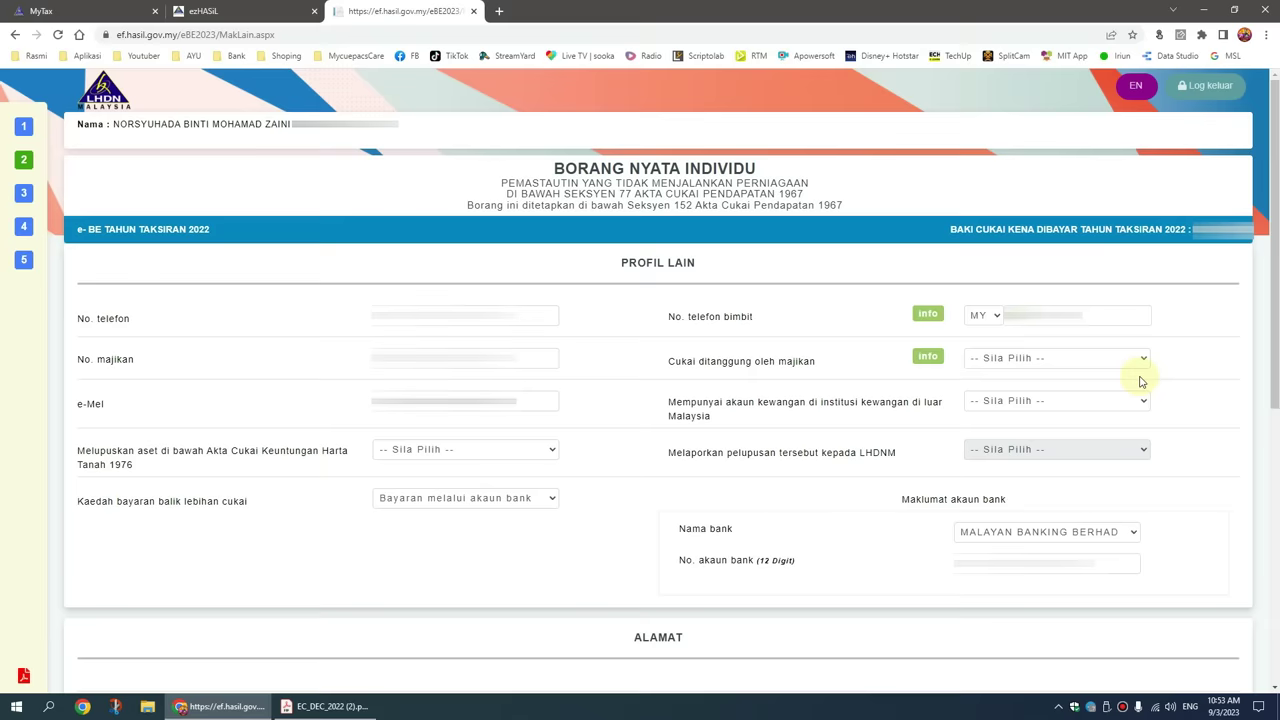
- Answer Tidak for employer-borne tax, financial accounts outside Malaysia and asset disposal under the 1976 Act, leave the incentive claim empty and continue to Pendapatan
left_click(1143, 358)
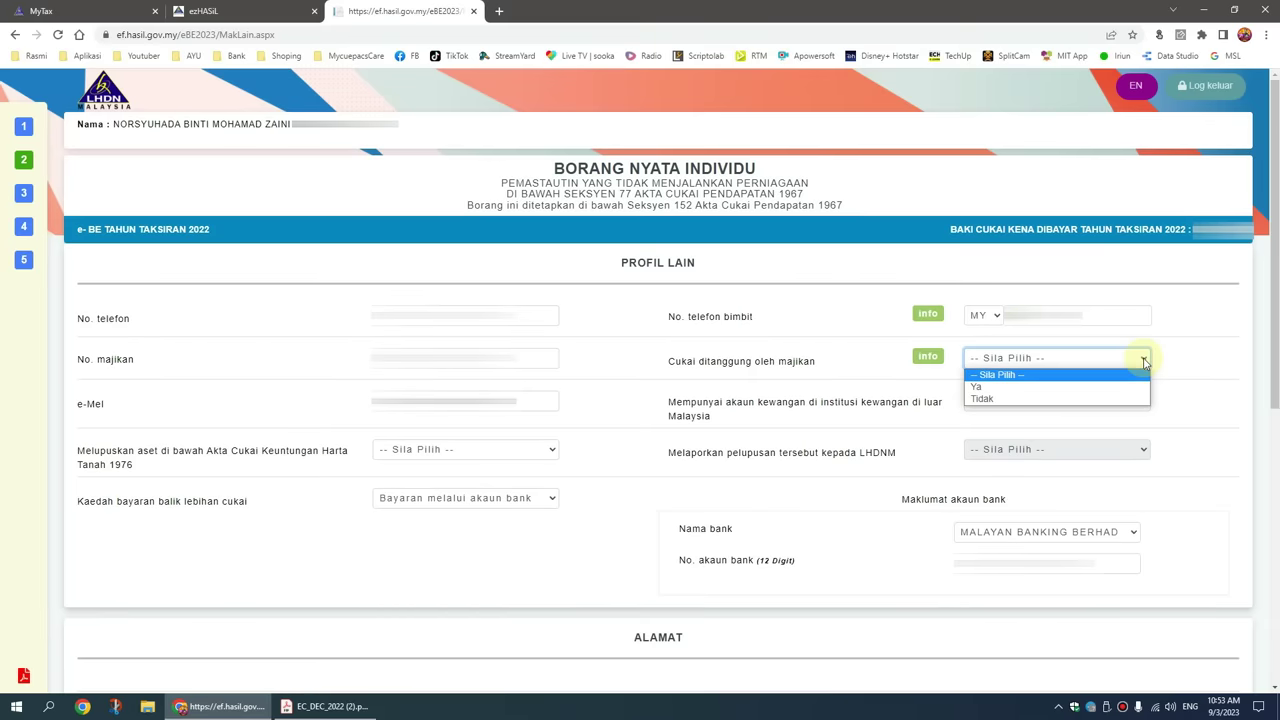
left_click(990, 398)
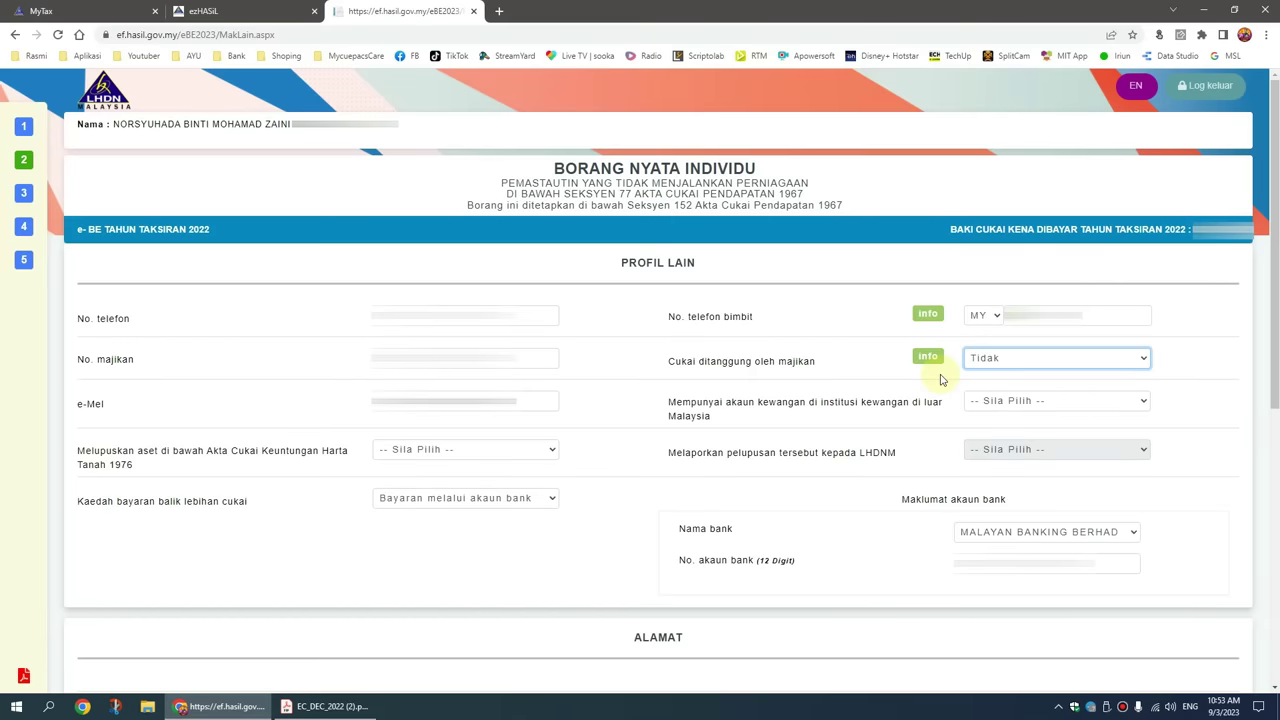
mouse_move(933, 360)
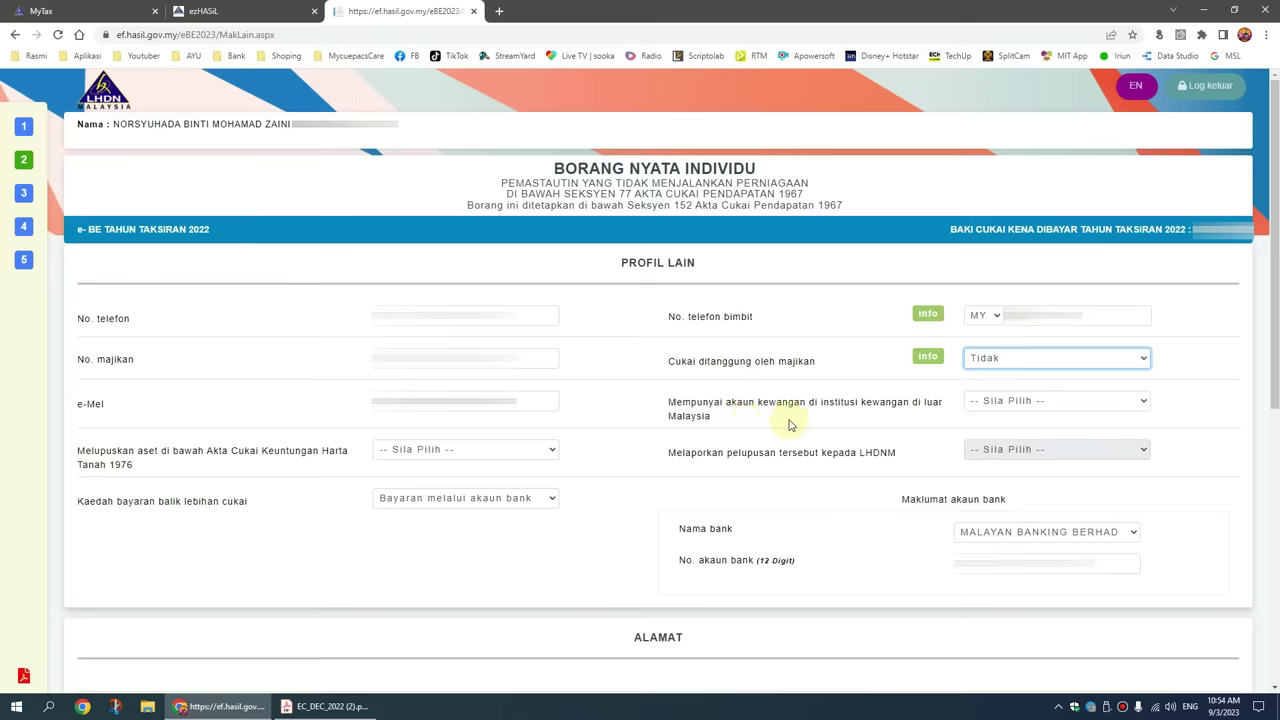
left_click(1144, 404)
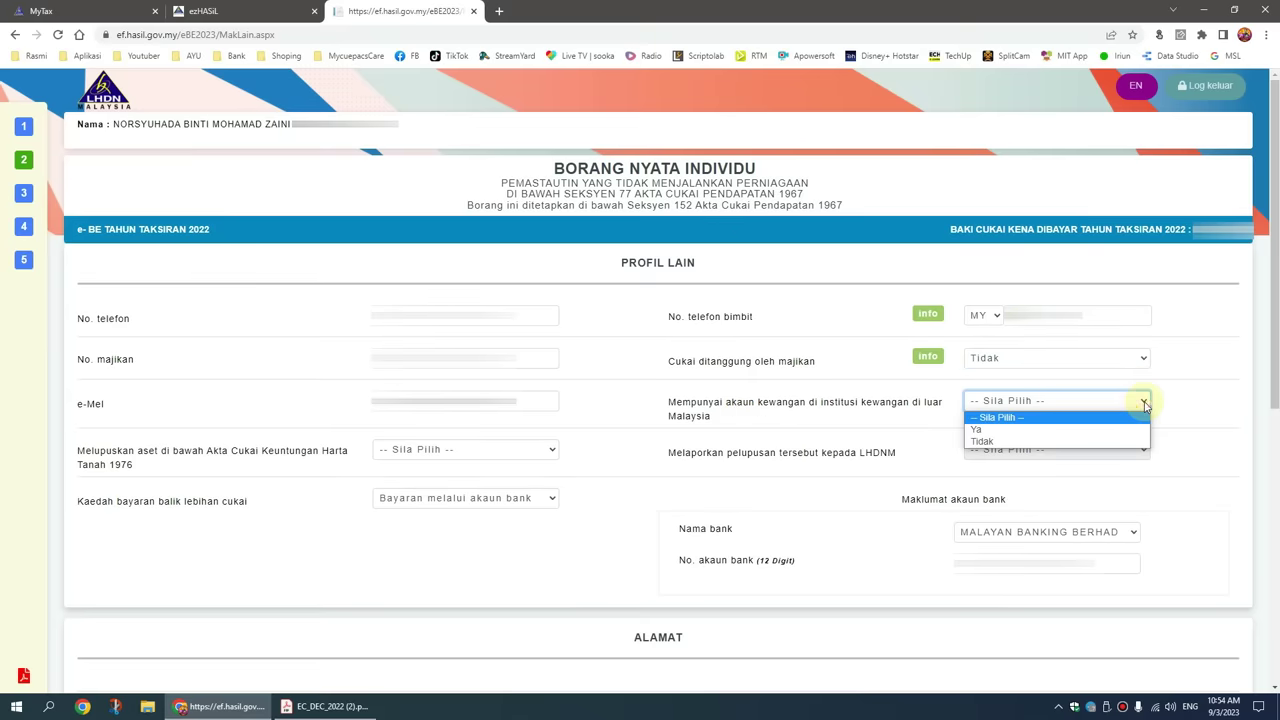
left_click(1120, 441)
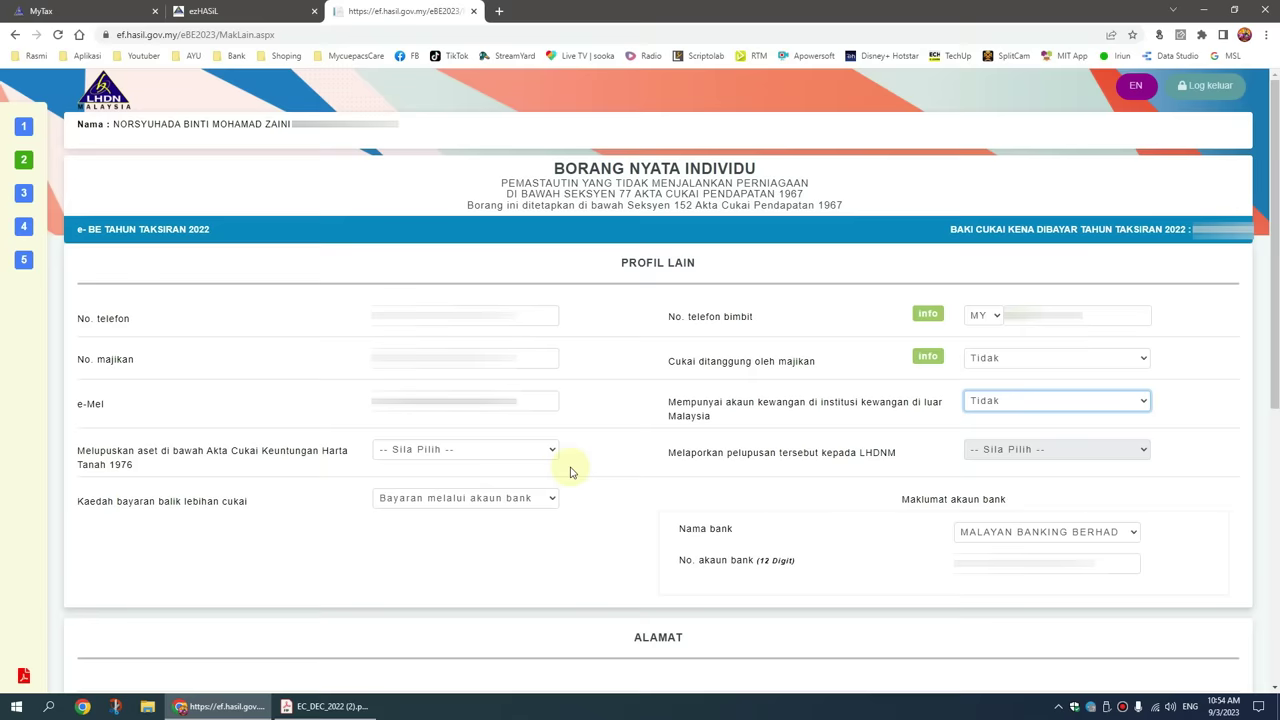
left_click(552, 452)
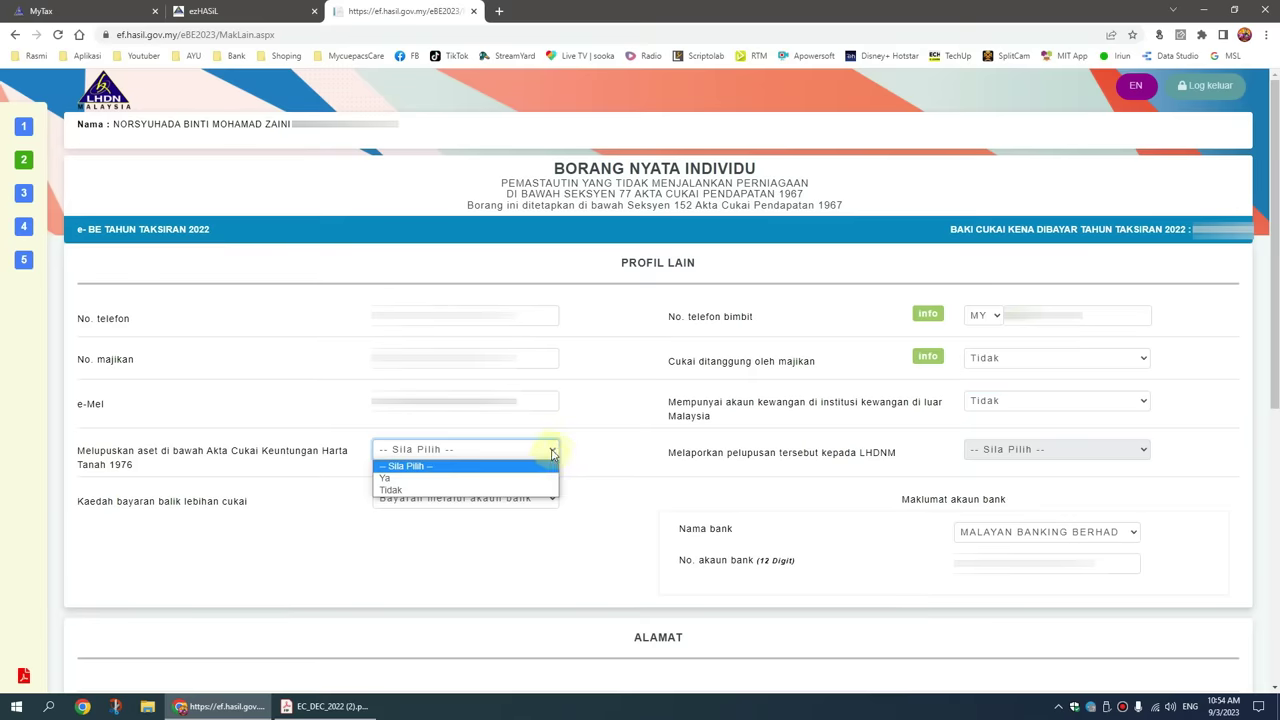
left_click(546, 489)
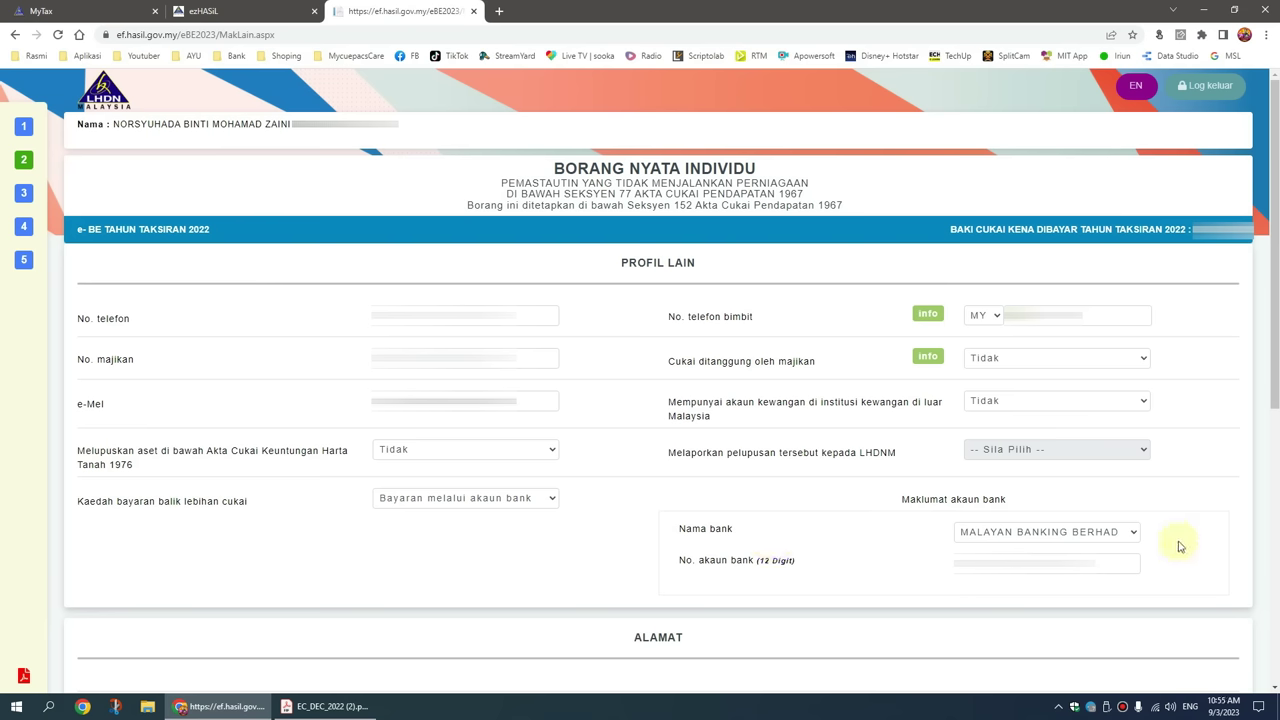
scroll(731, 164, "down", 5)
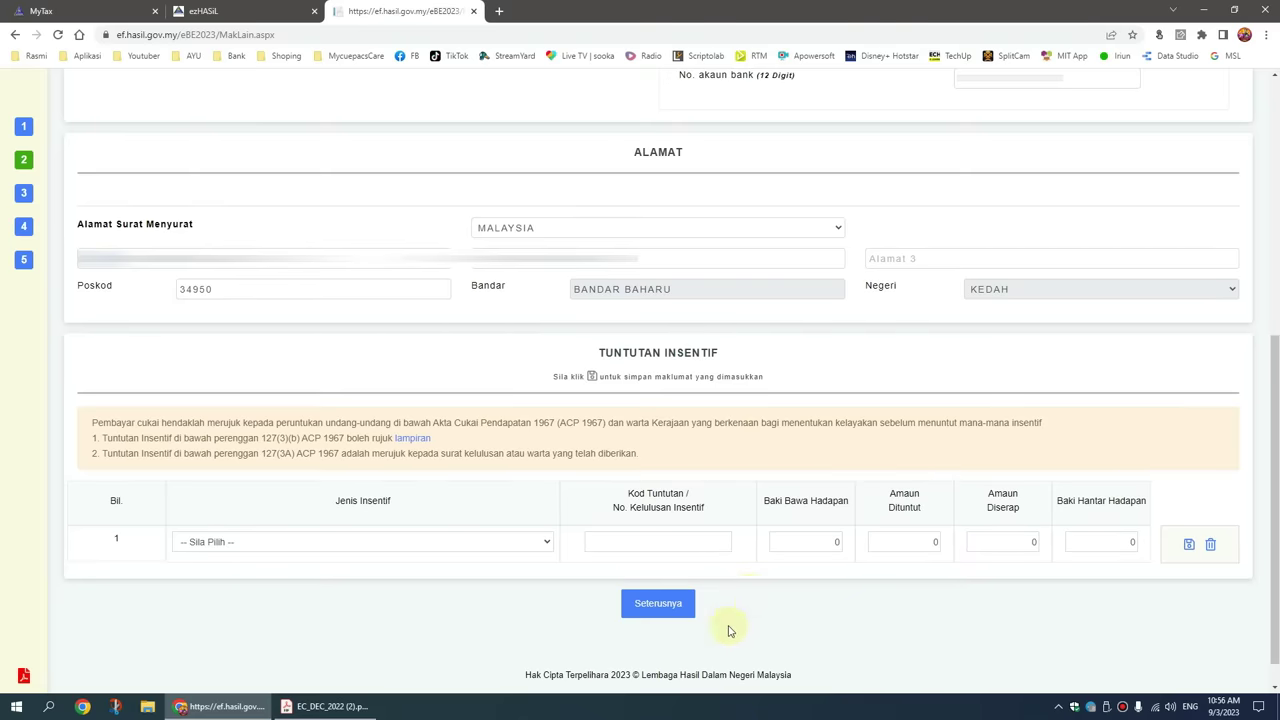
left_click(689, 612)
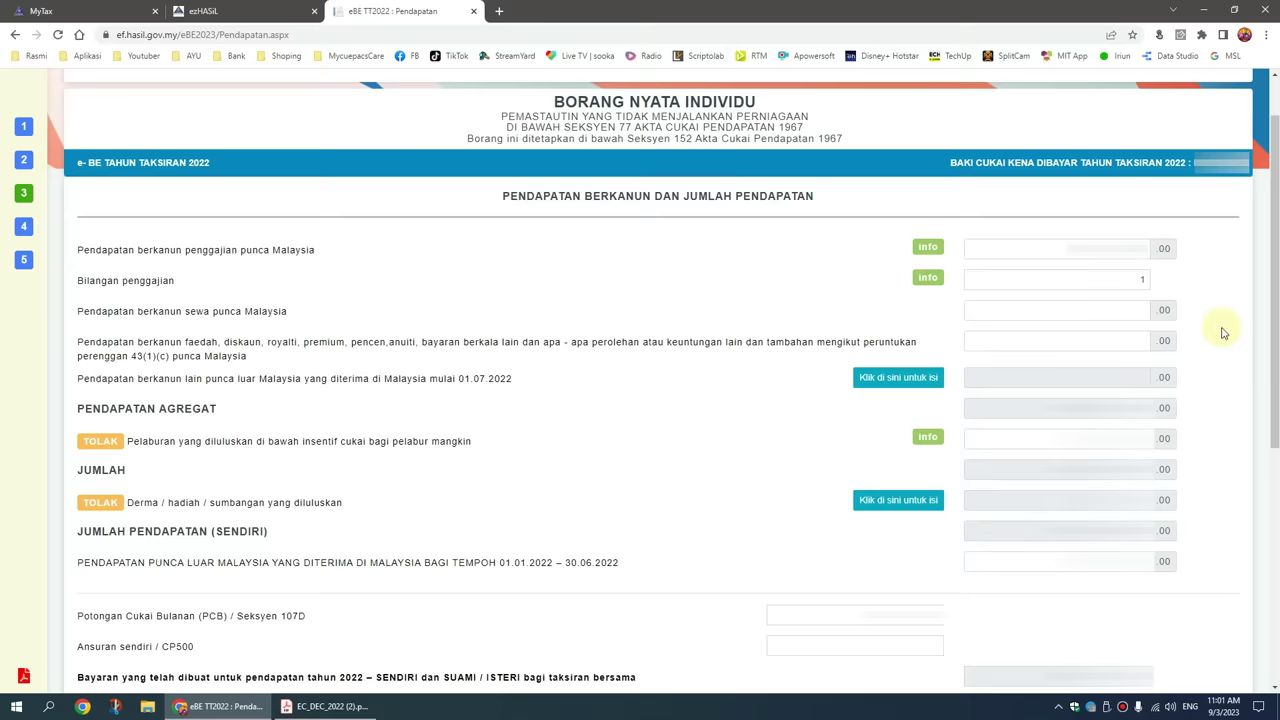
- Open the Nota penerangan PDF, skim its list of amendments and opening pages, and return to the income form
mouse_move(63, 675)
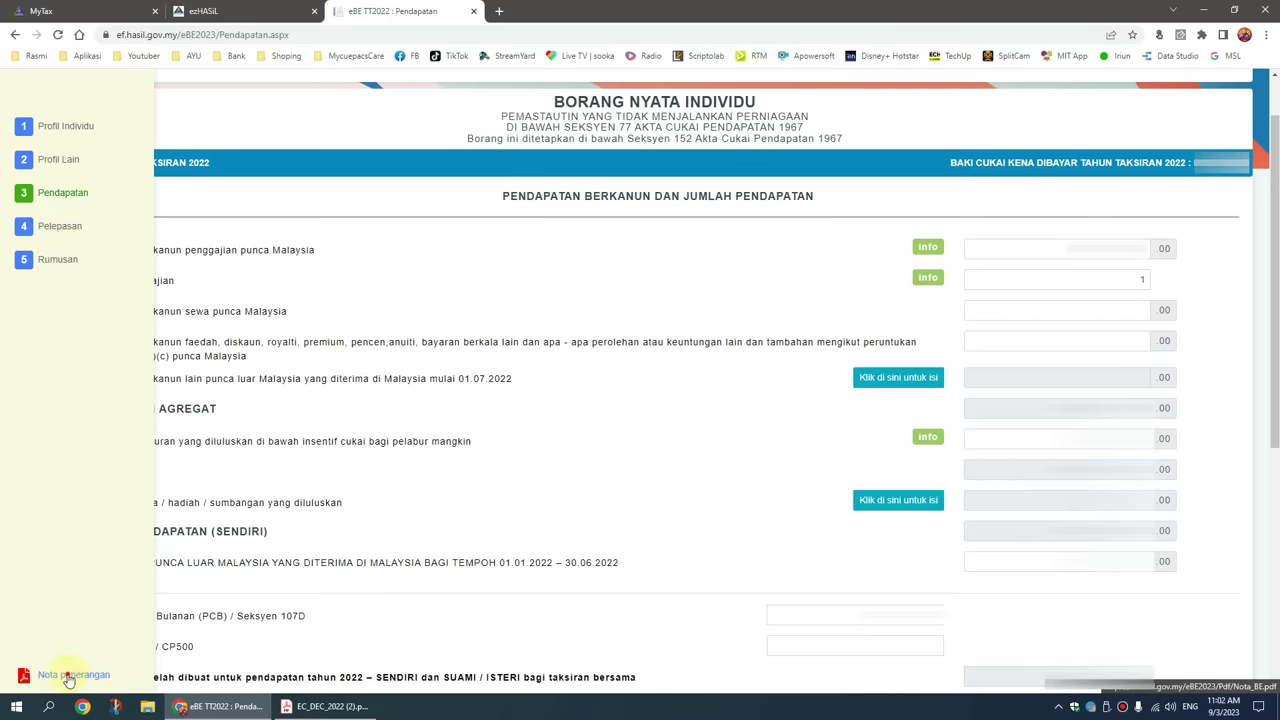
left_click(68, 676)
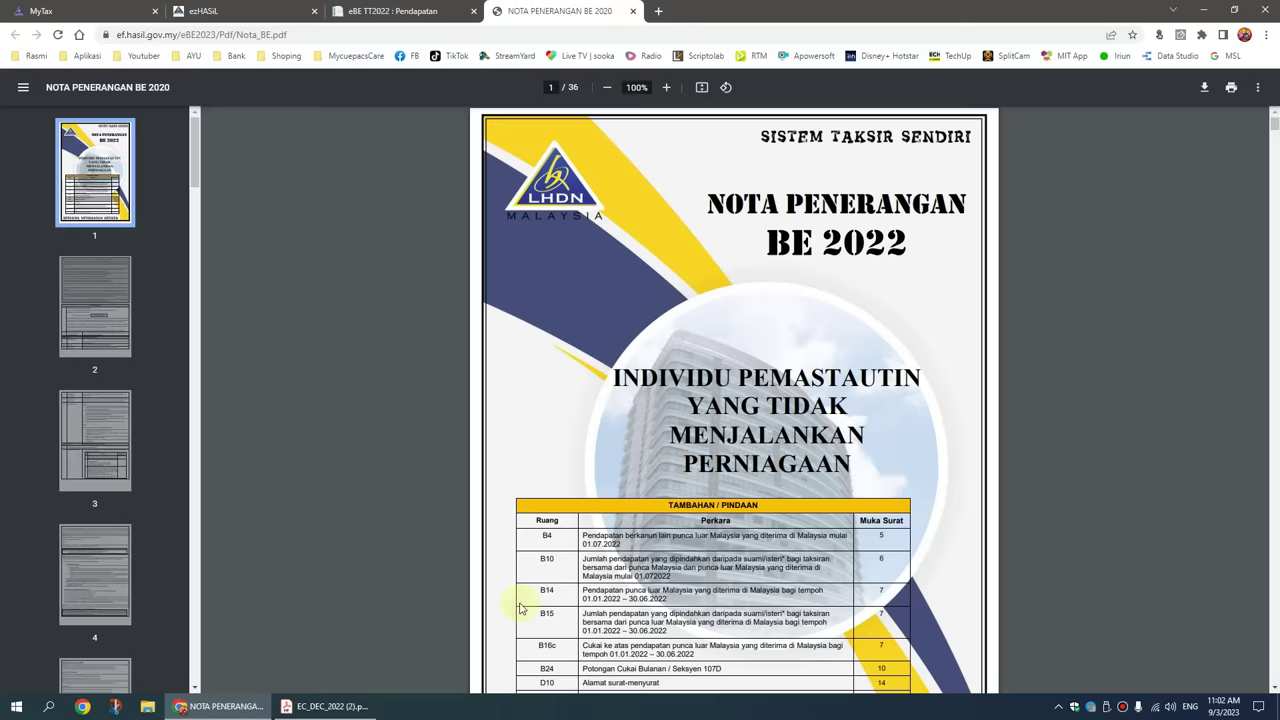
scroll(558, 408, "down", 2)
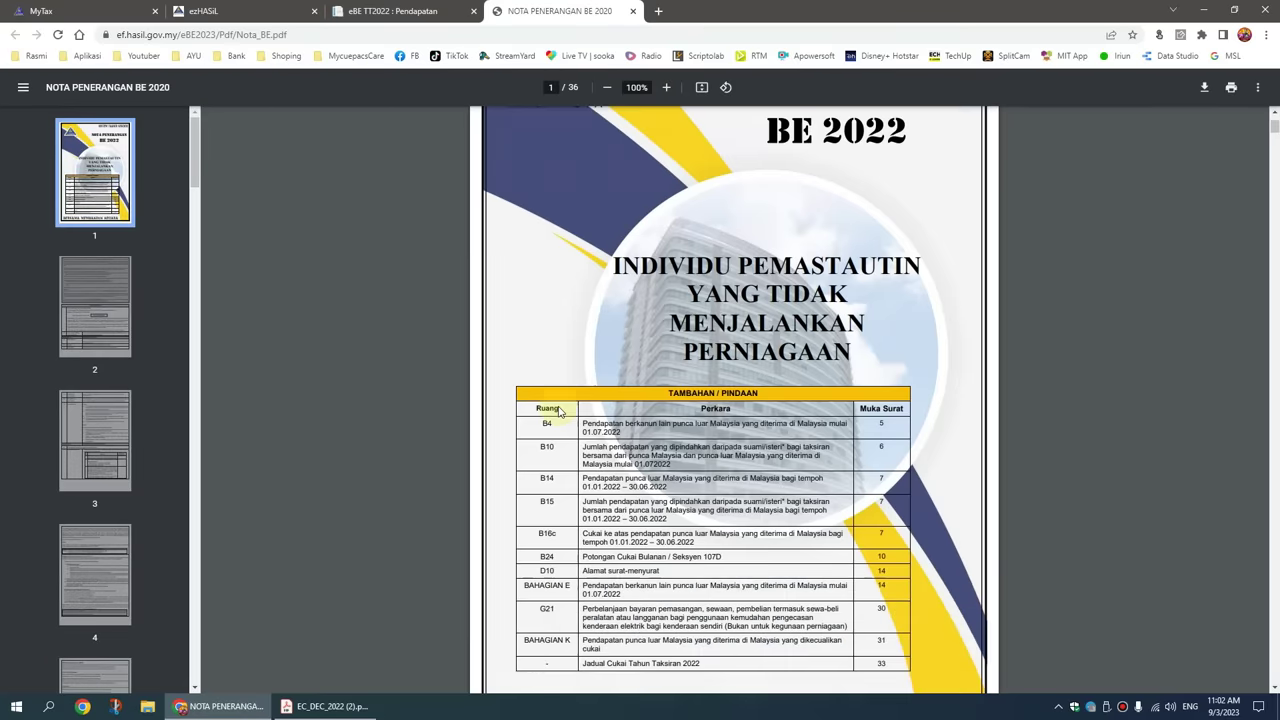
scroll(556, 408, "down", 10)
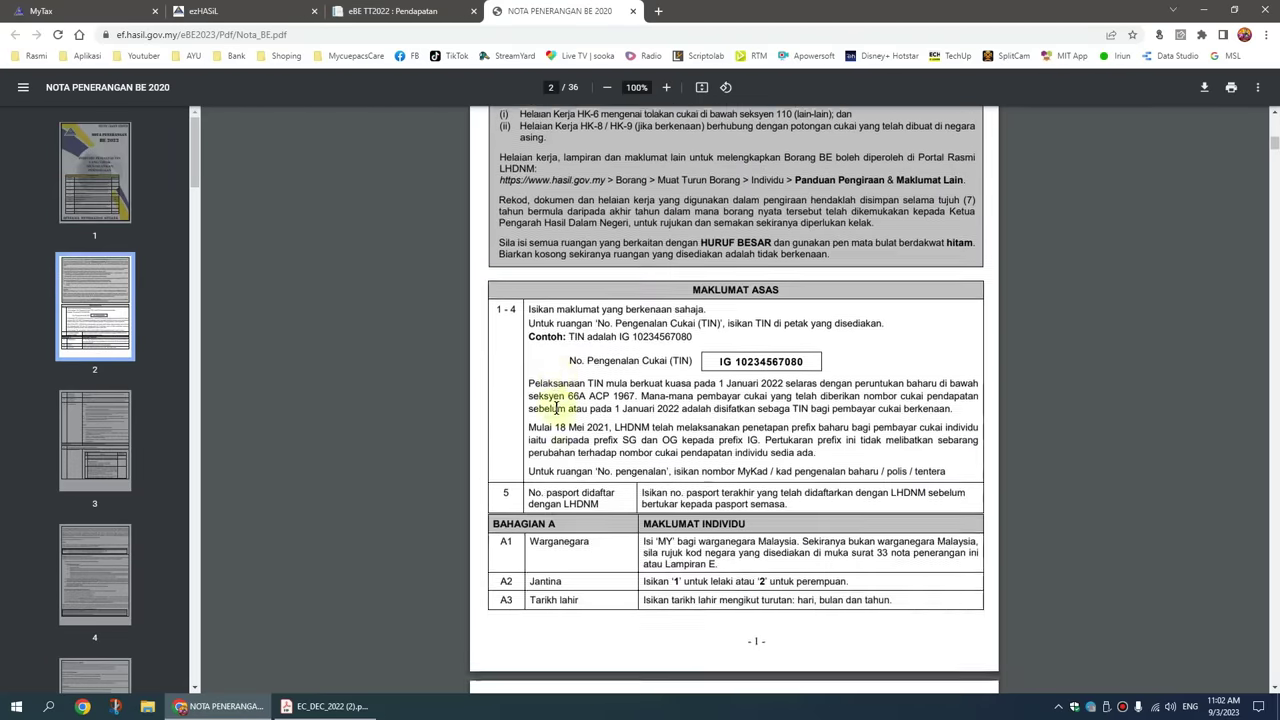
scroll(556, 408, "down", 4)
key("ctrl+shift+Tab")
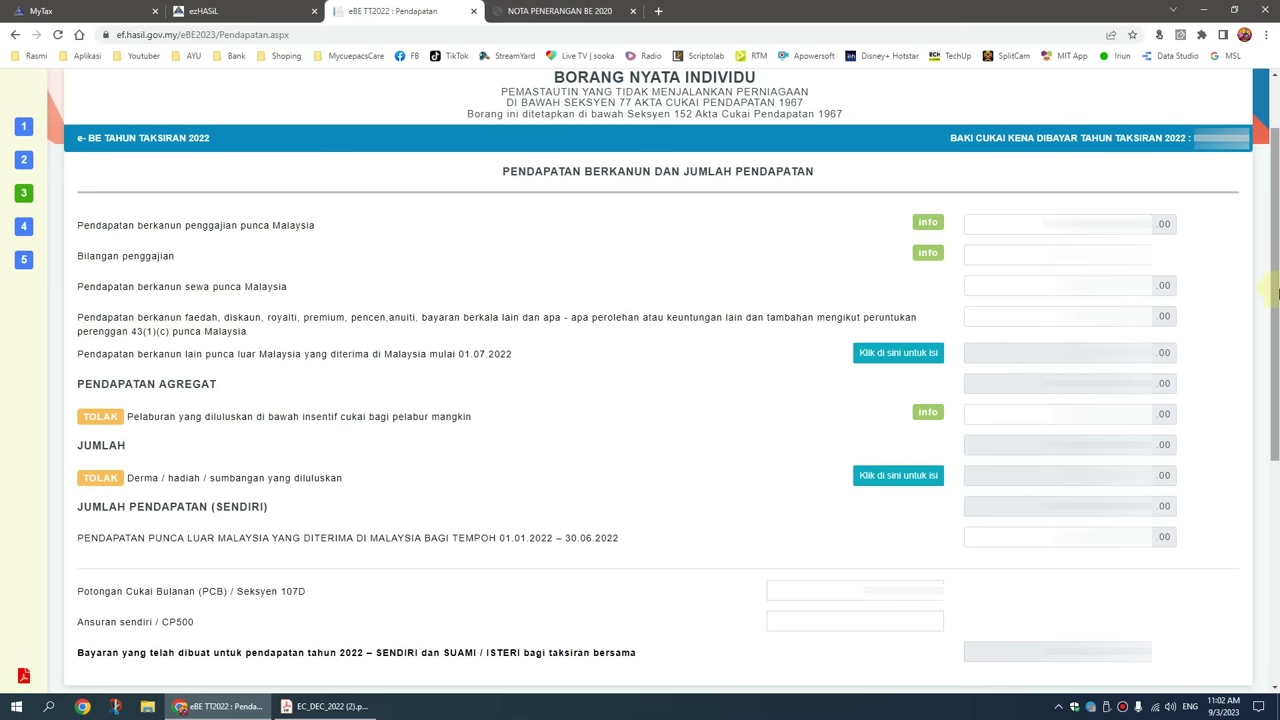
- Proceed past the Pendapatan, Pelepasan and Rumusan sections to the Akuan declaration page
scroll(335, 186, "down", 4)
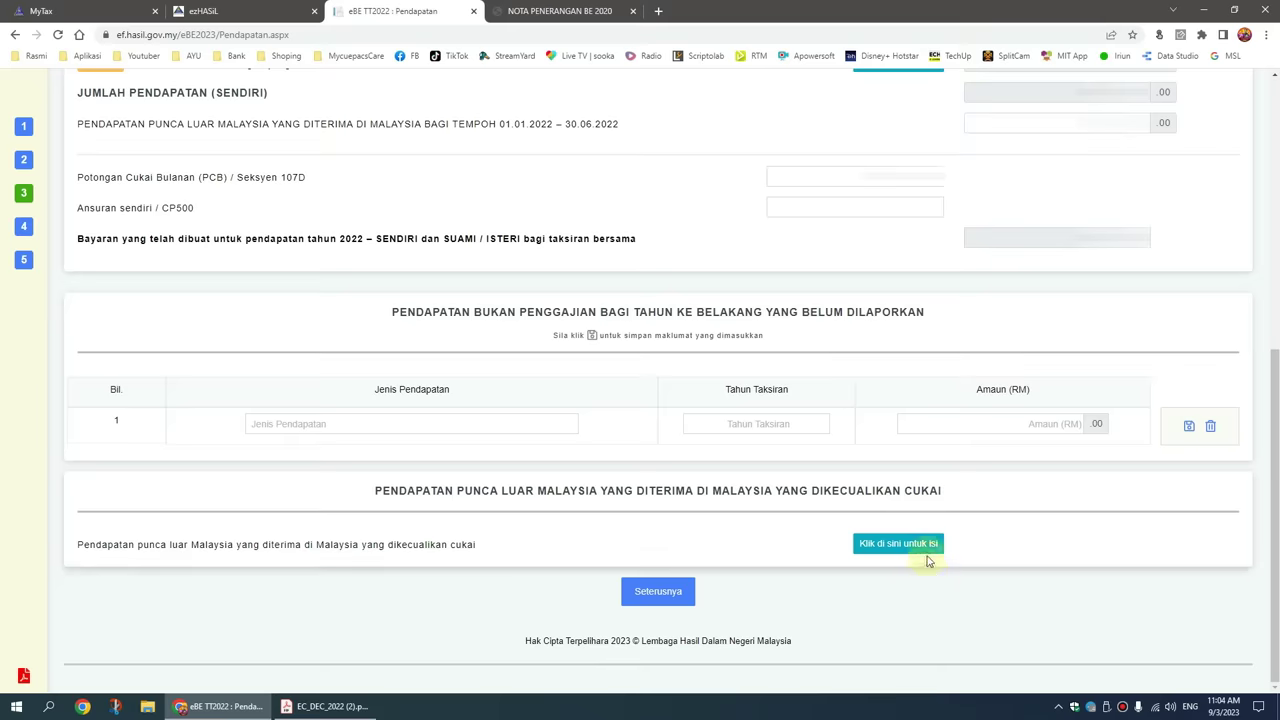
left_click(677, 604)
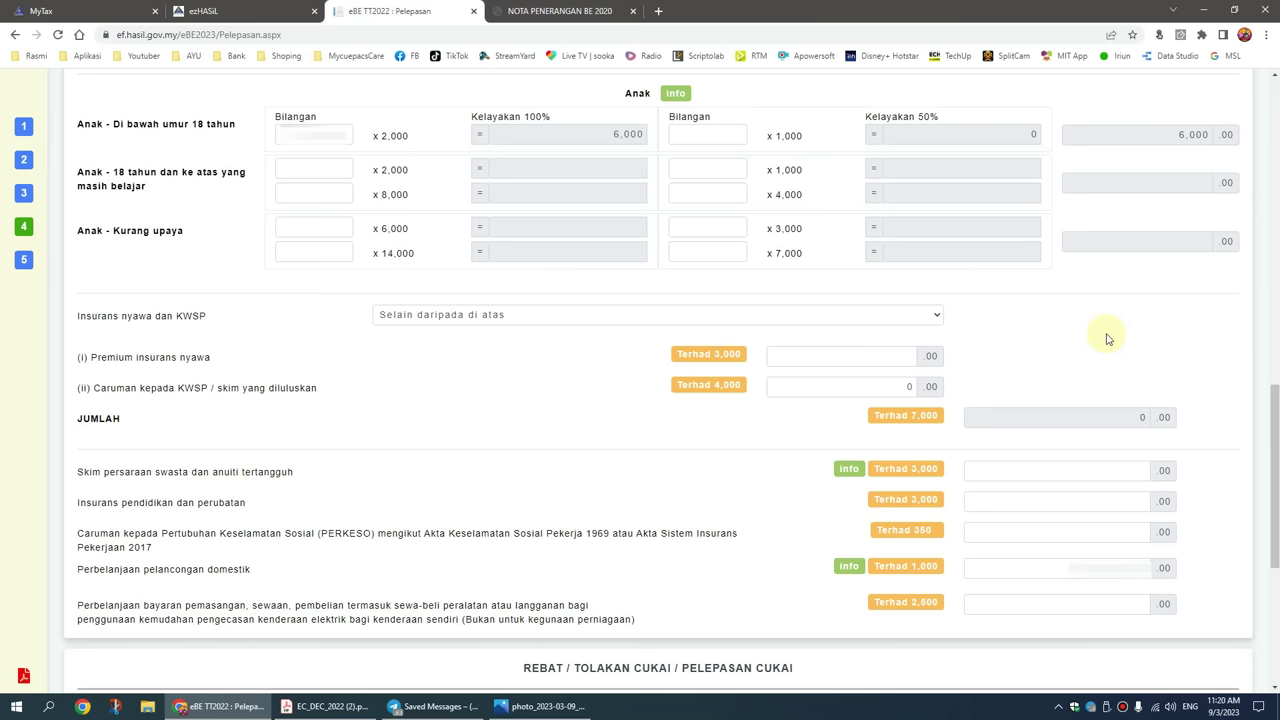
scroll(579, 335, "down", 4)
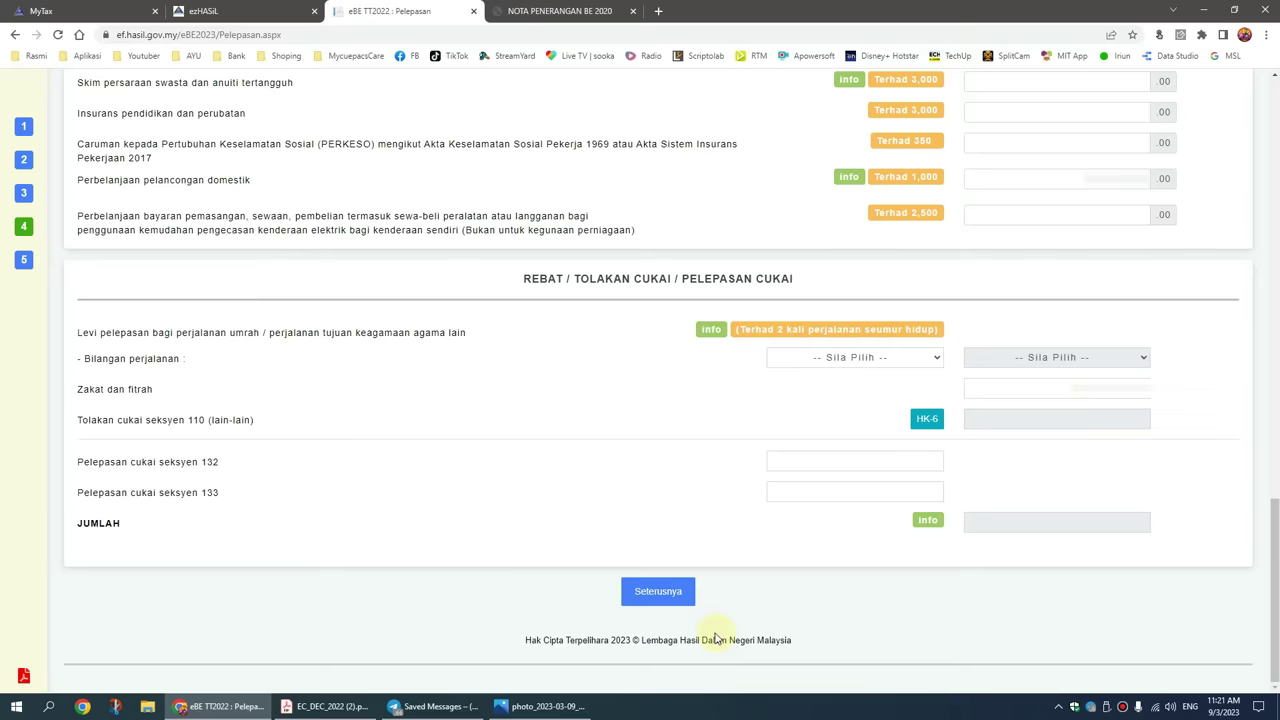
left_click(687, 603)
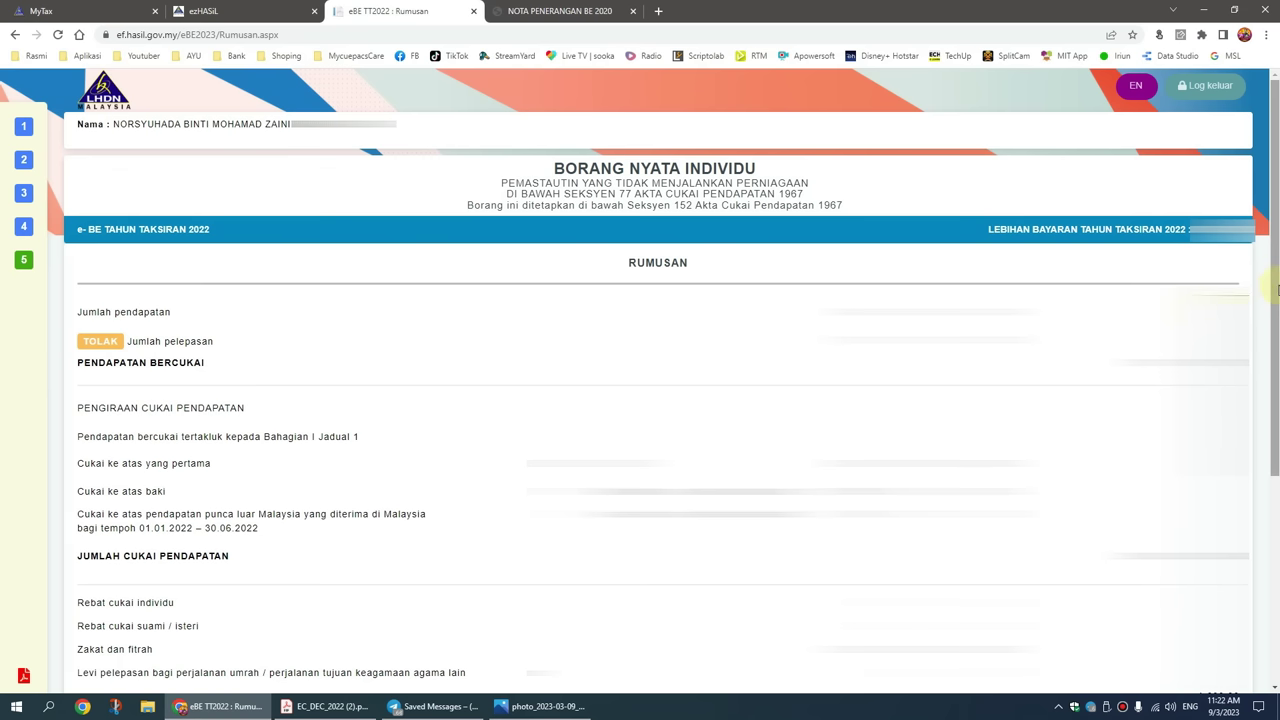
scroll(170, 585, "down", 4)
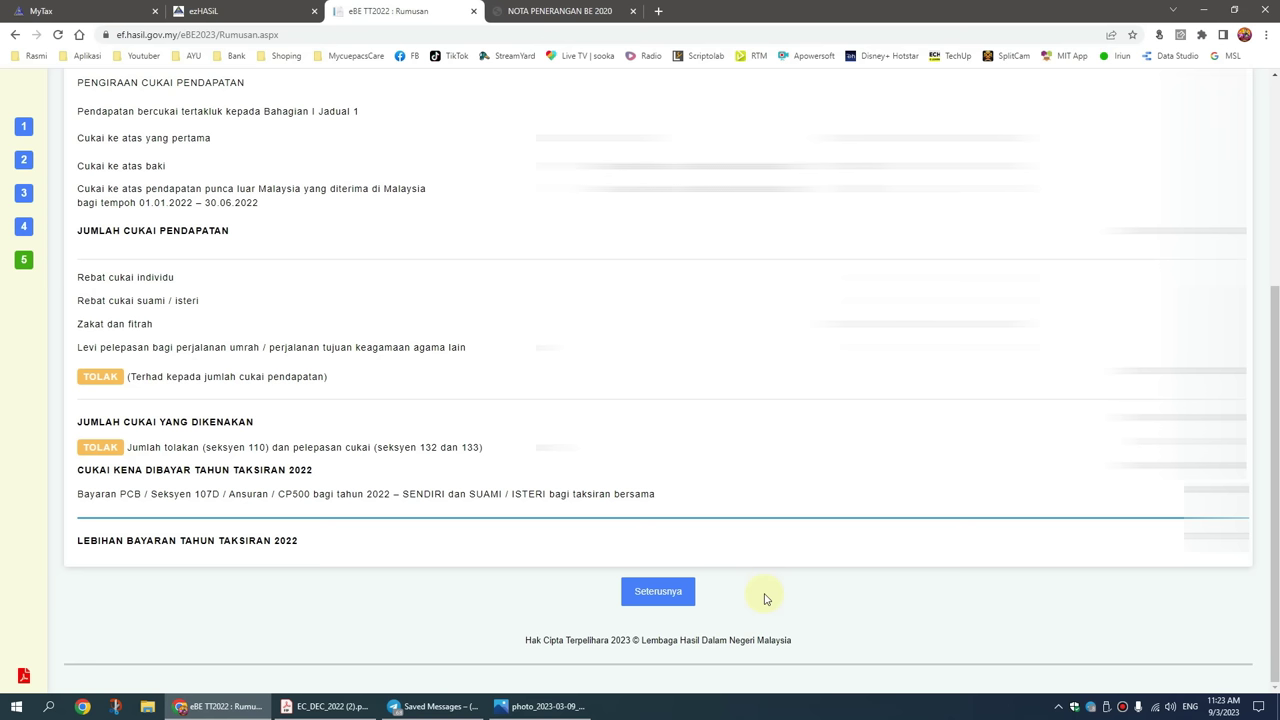
left_click(670, 607)
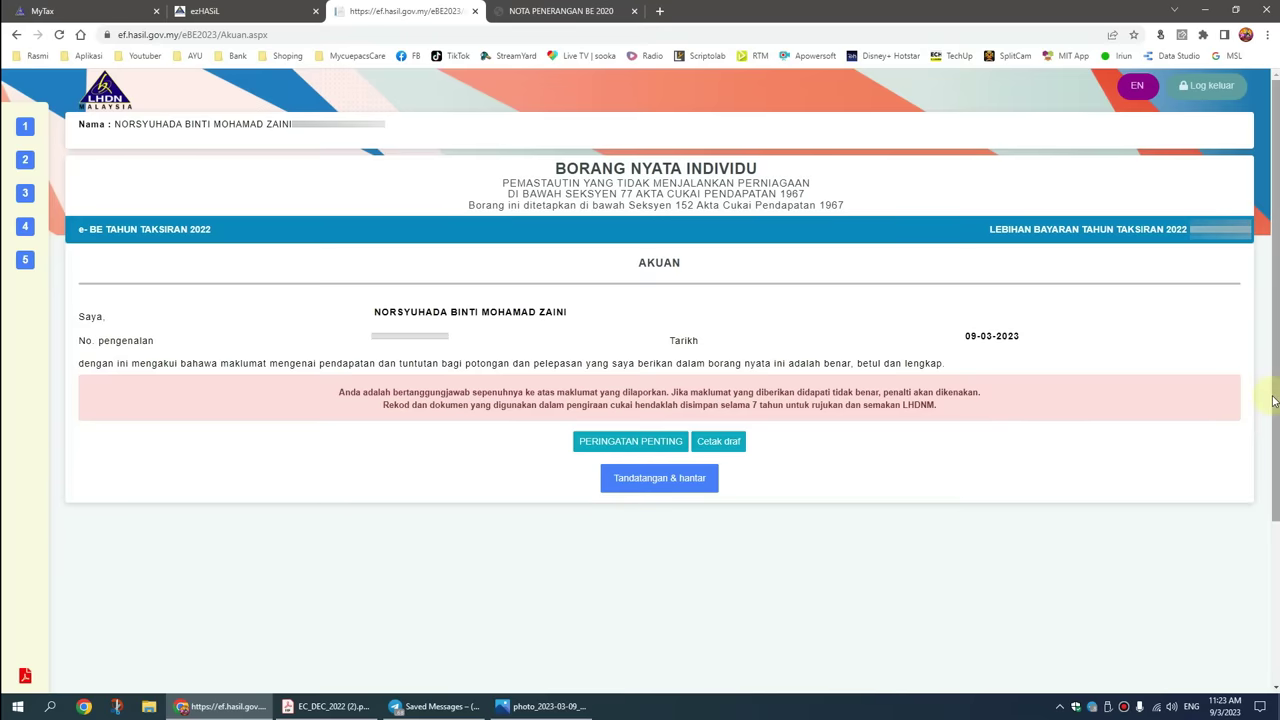
- Read the PERINGATAN PENTING notice on the declaration page and close it
left_click(585, 447)
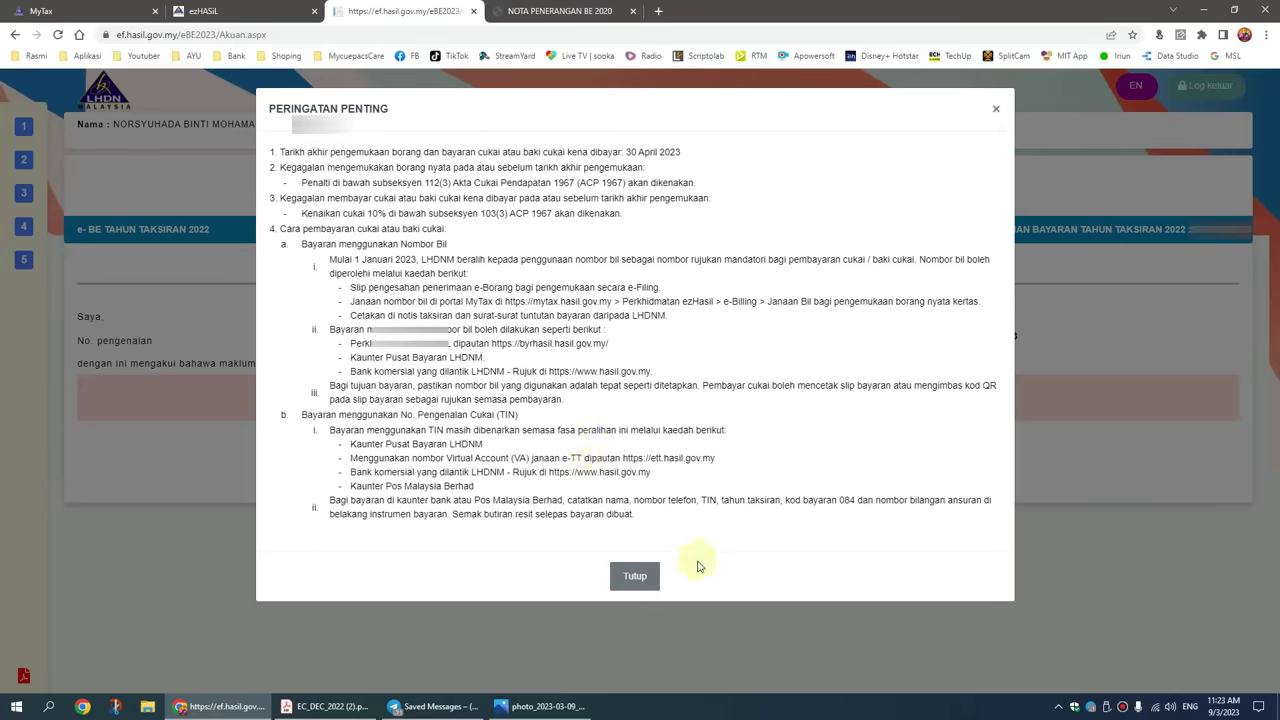
left_click(642, 588)
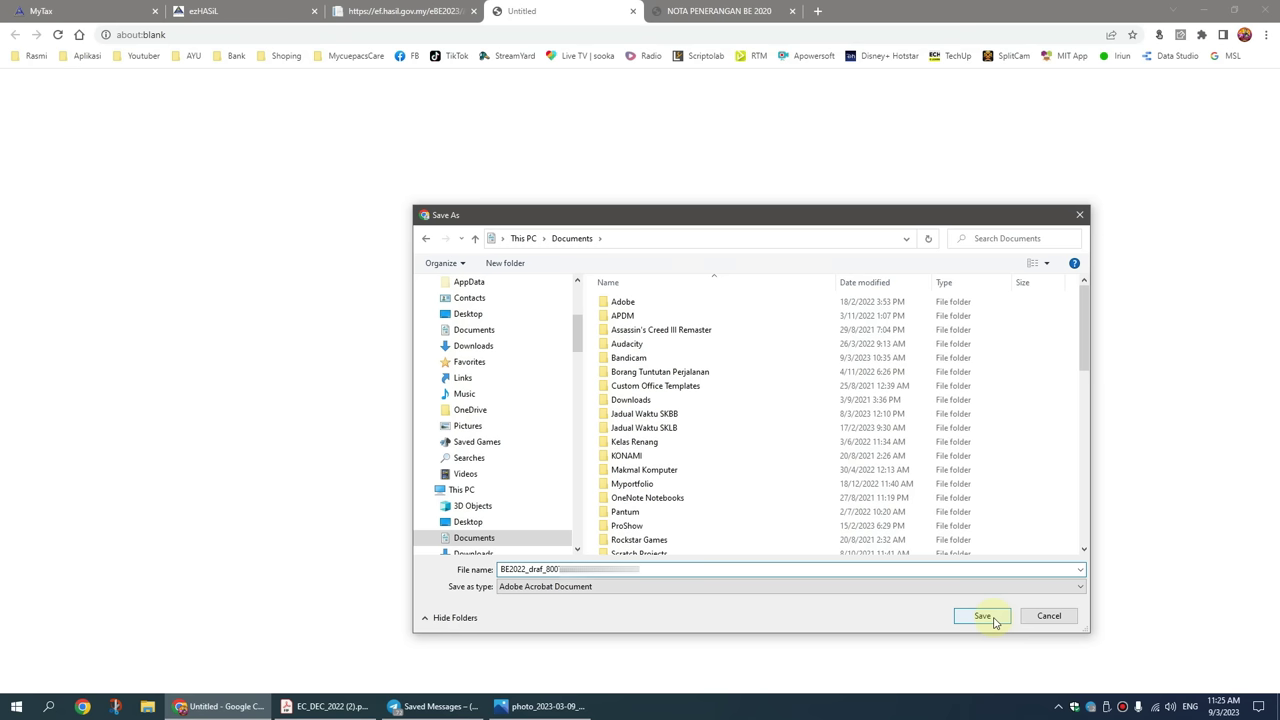
- Save the draft return as a PDF in Documents, and sign and submit the e-BE with the identification number and account password
left_click(992, 618)
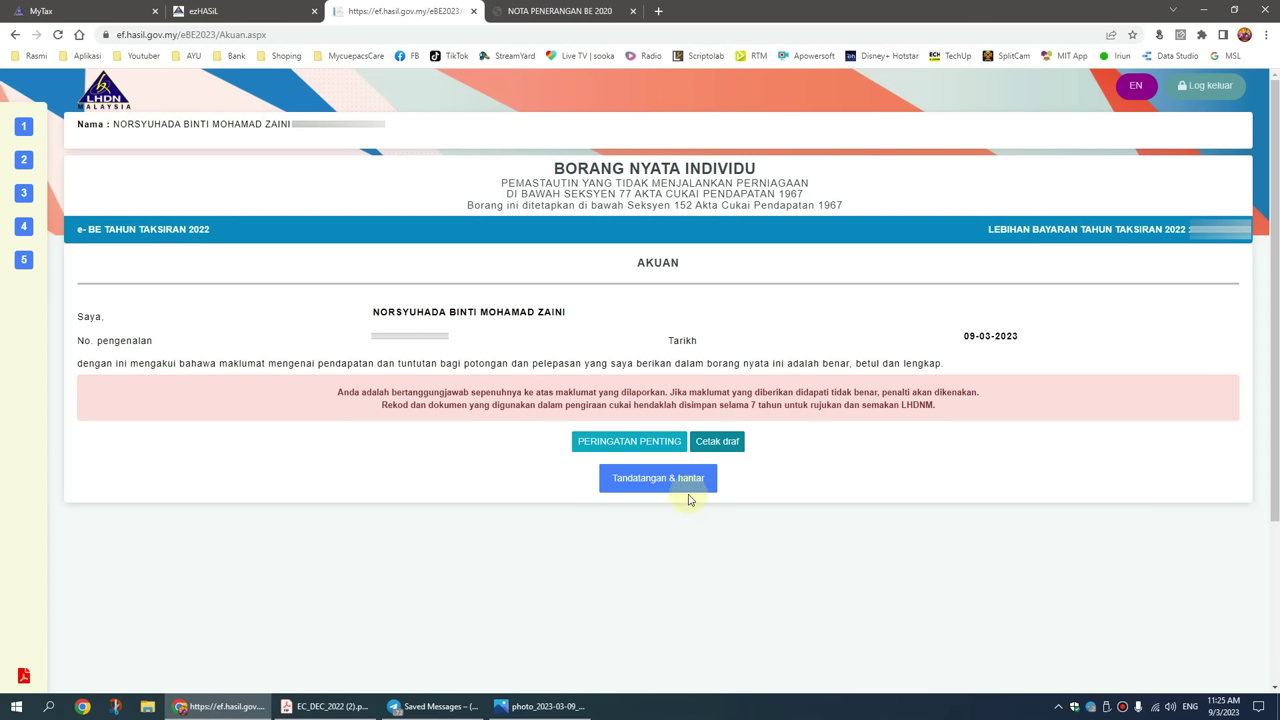
left_click(688, 490)
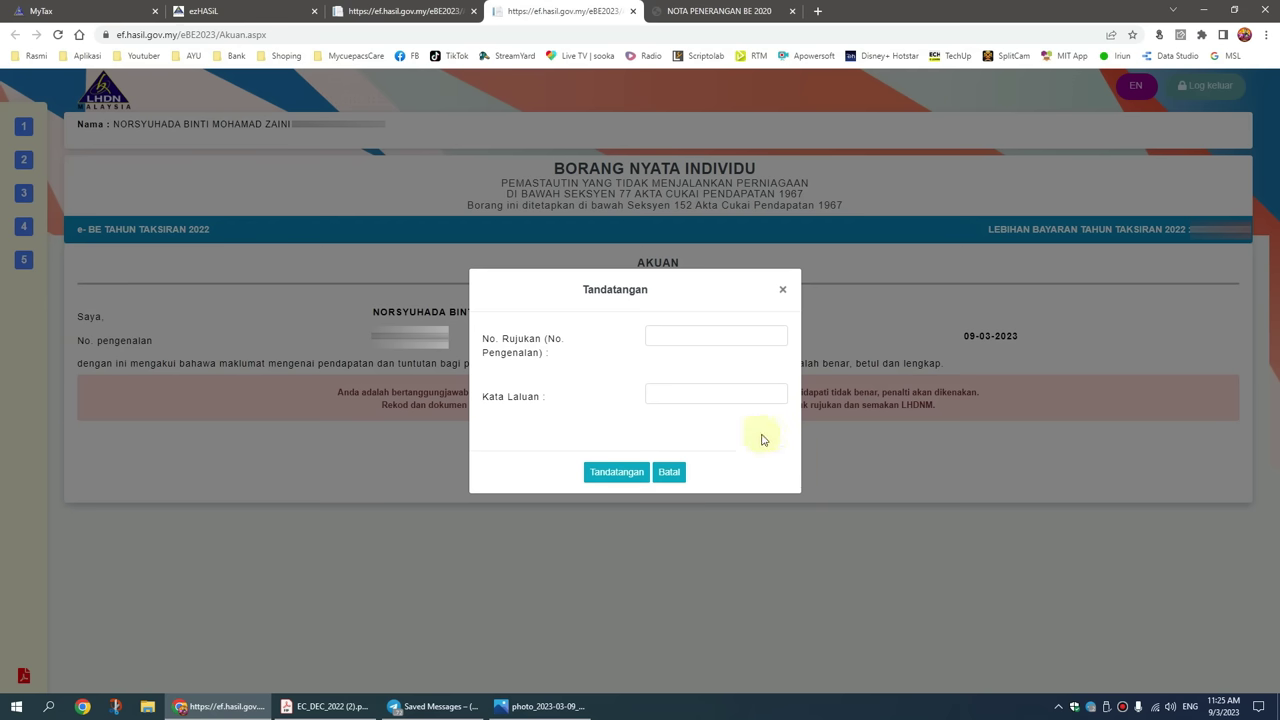
left_click(726, 337)
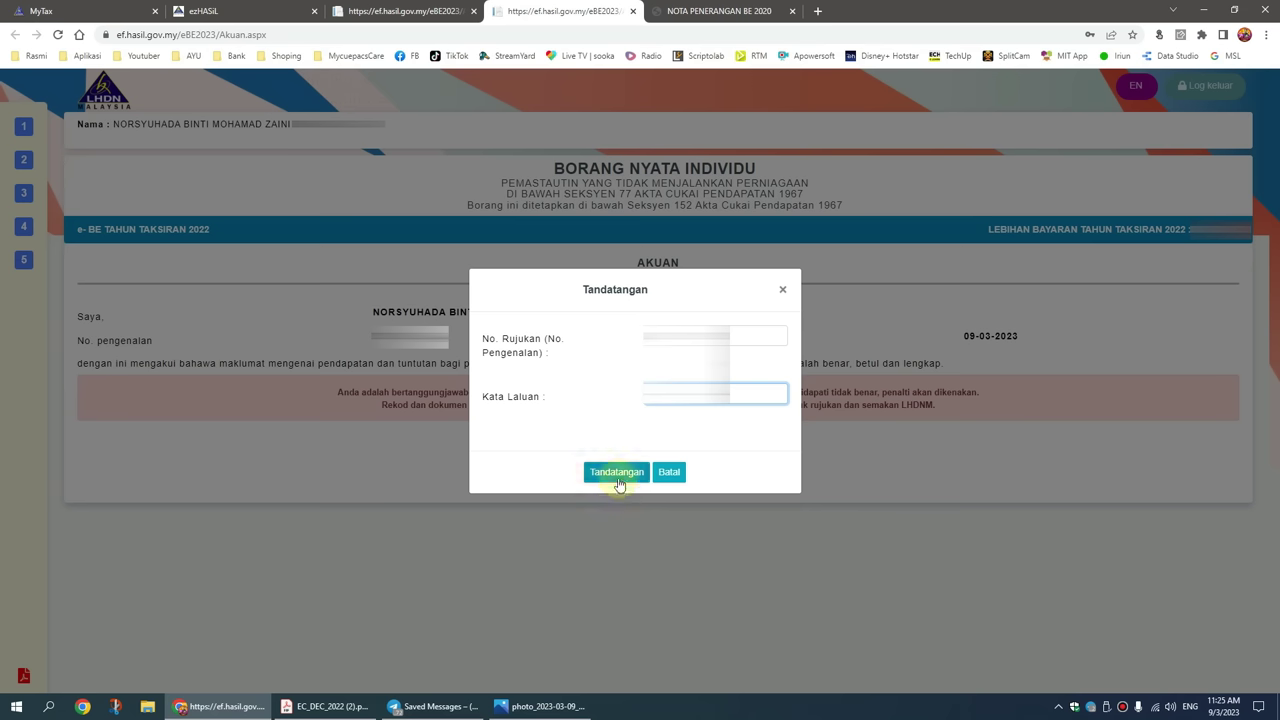
left_click(617, 473)
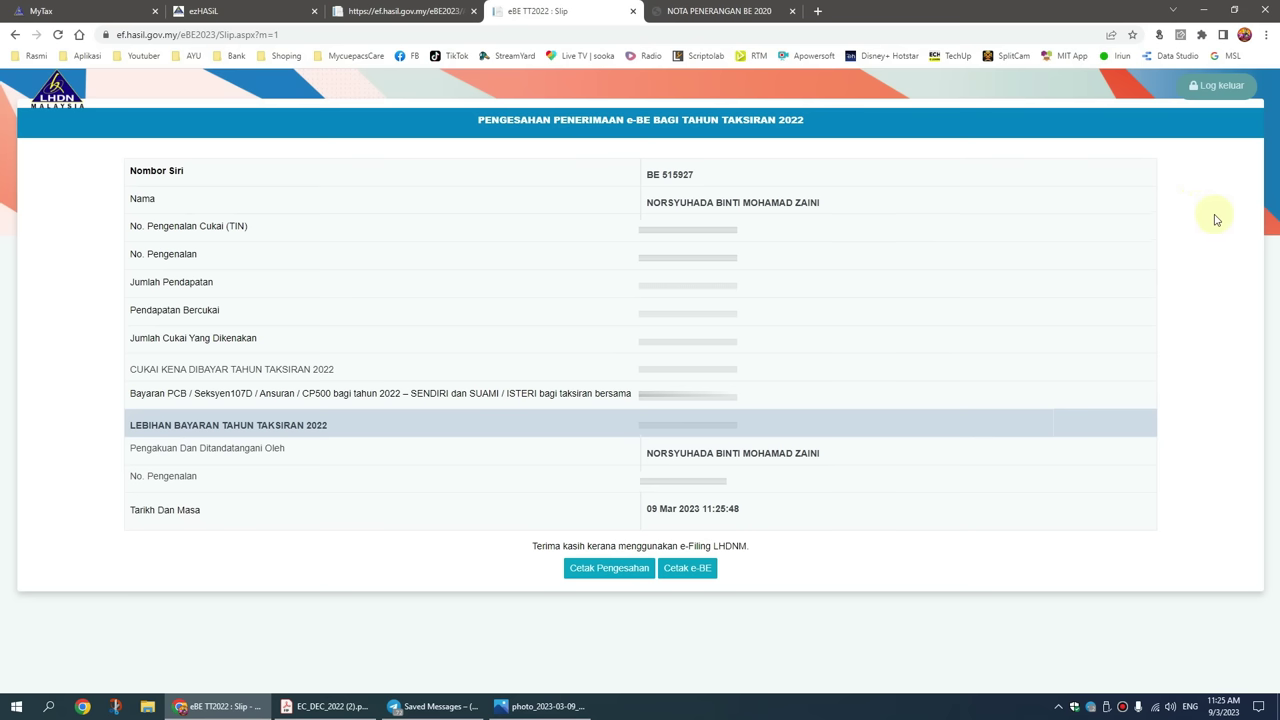
- Save the Pengesahan acknowledgement slip as a PDF in Documents and generate the e-BE form PDF for saving there
left_click(617, 577)
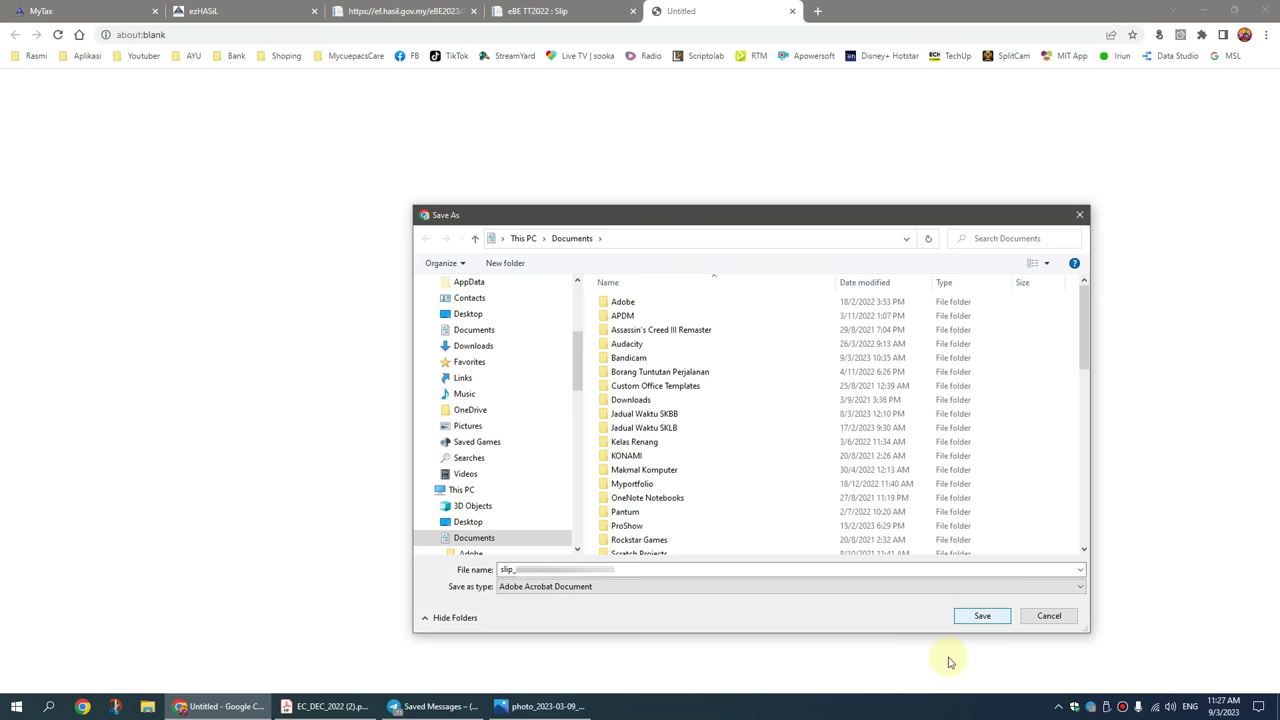
left_click(982, 616)
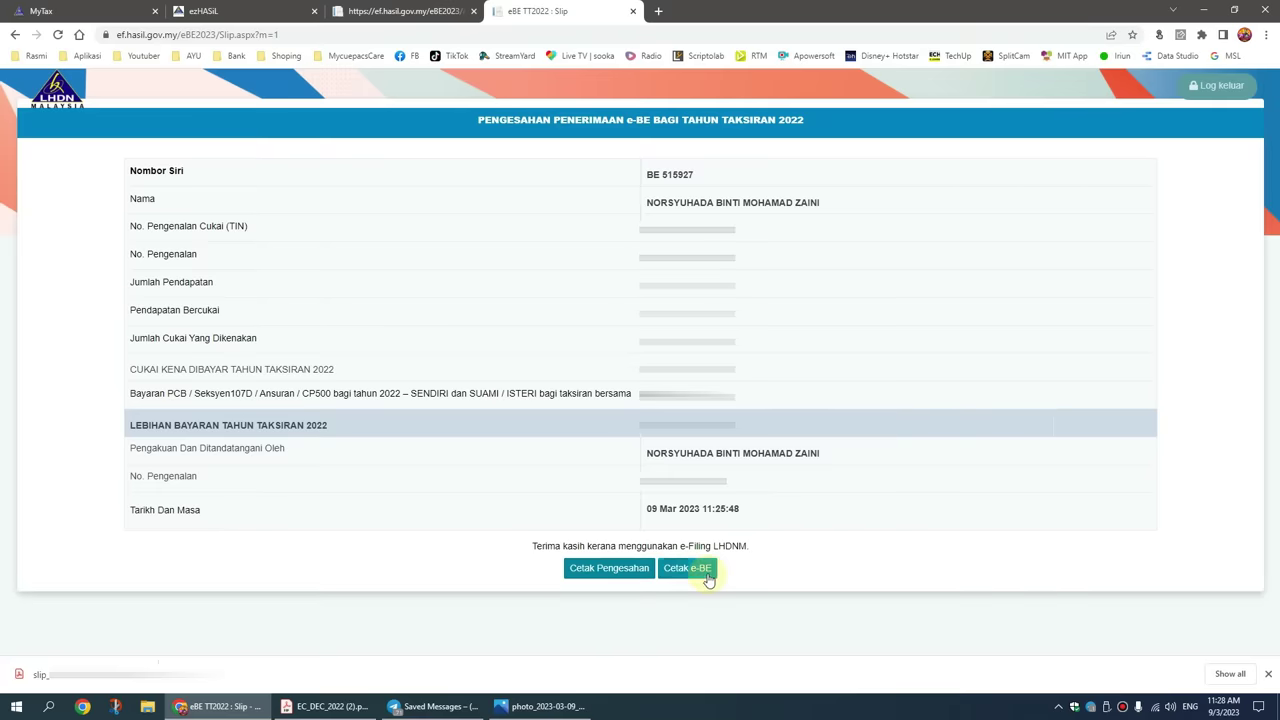
left_click(704, 570)
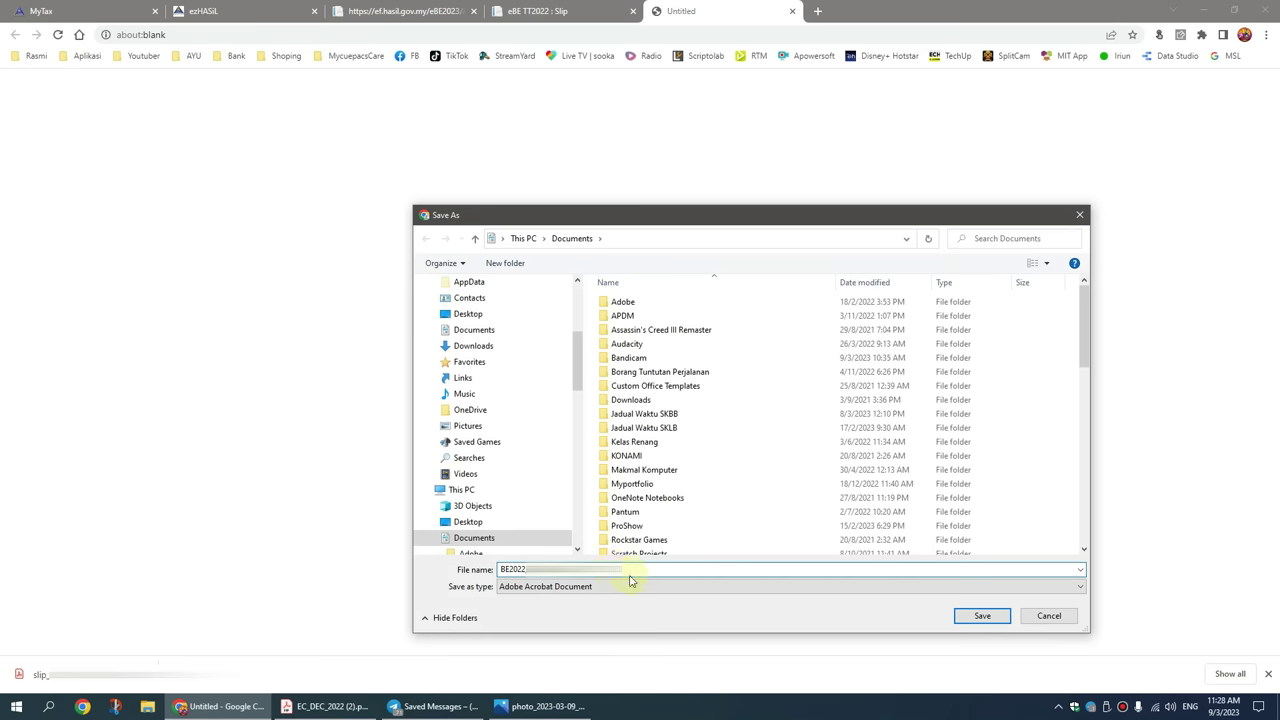